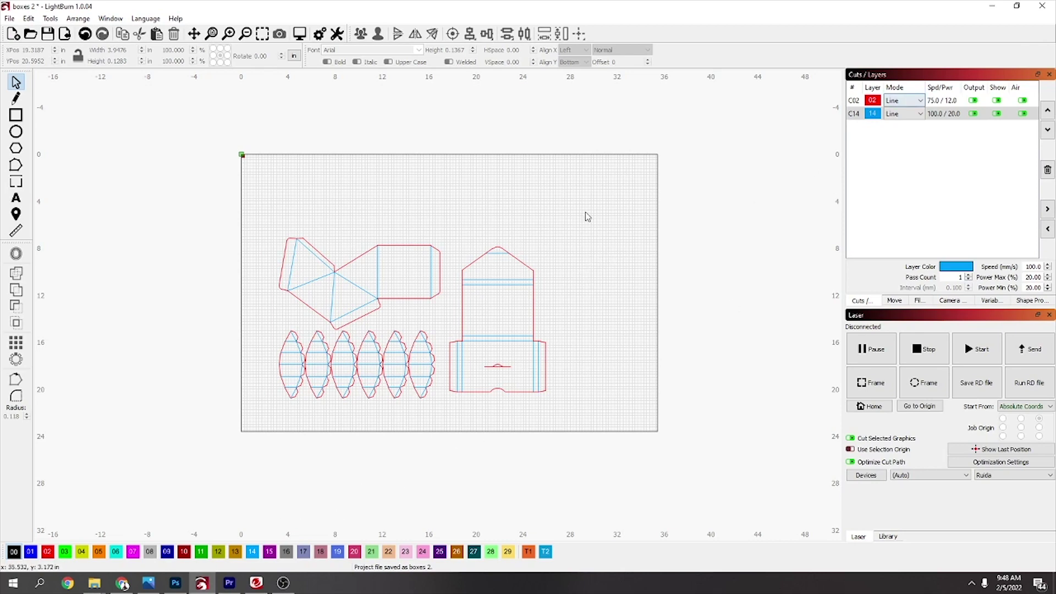
# Step: Bring the Templatemaker mailer page back up in the browser
pyautogui.click(123, 586)
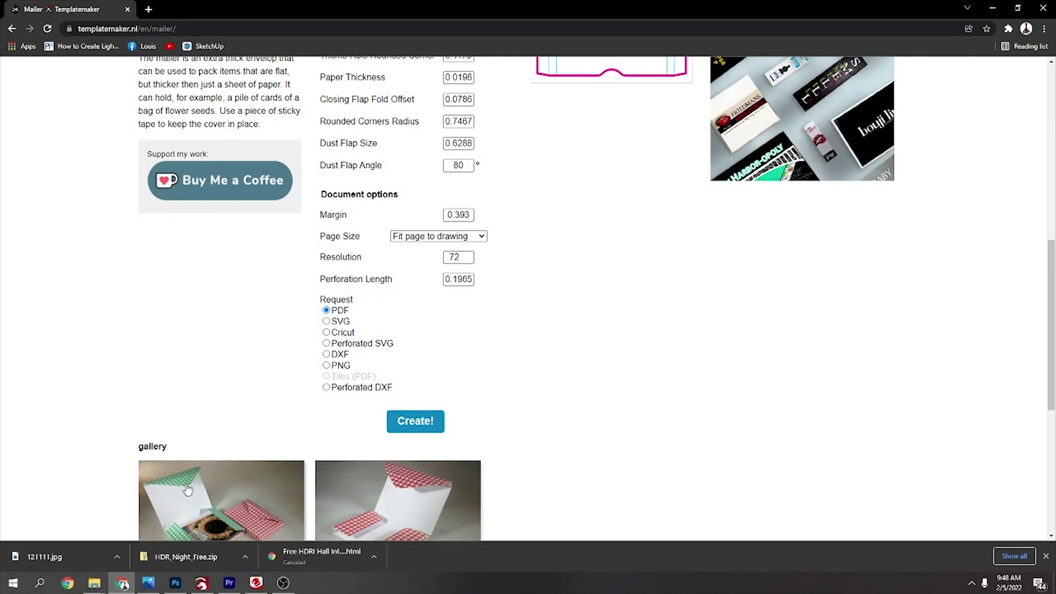
# Step: Go back to the Templatemaker catalogue, browse the templates and open Gift Box
pyautogui.scroll(3, 118, 176)
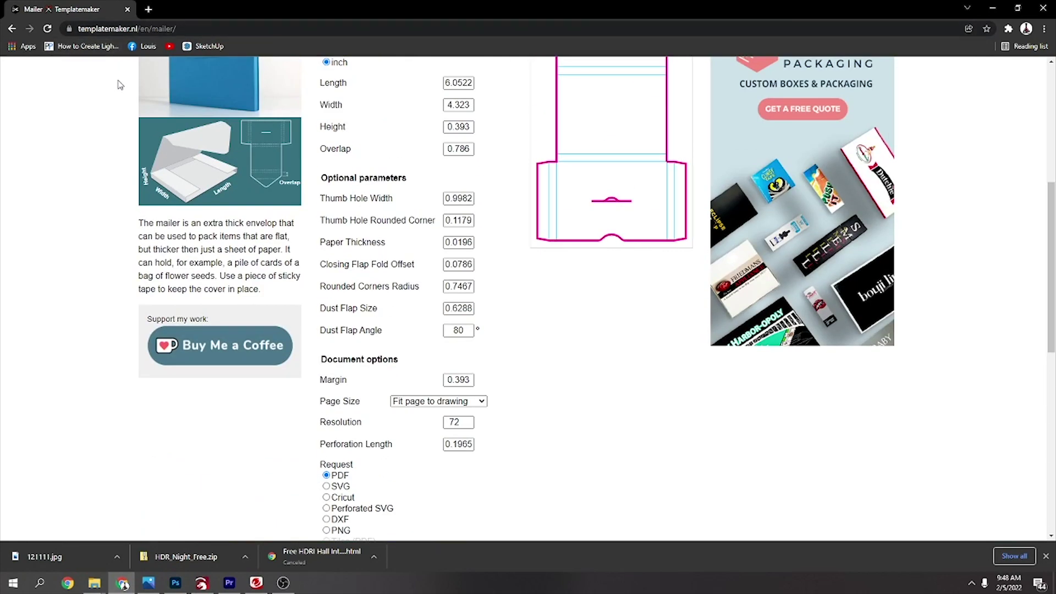
pyautogui.hotkey('alt', 'Left')
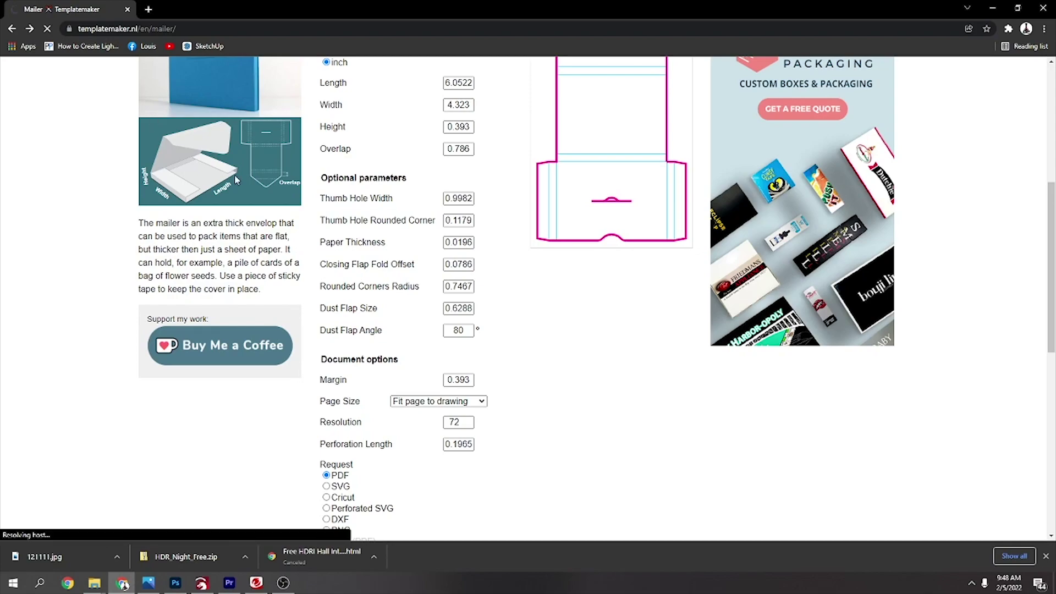
pyautogui.scroll(20, 339, 222)
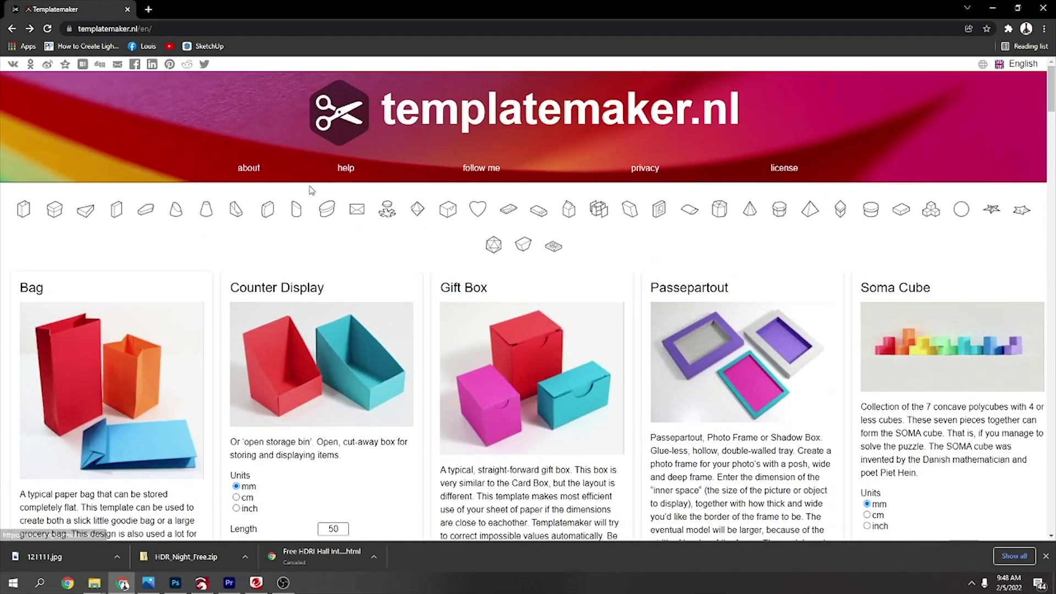
pyautogui.scroll(-1, 405, 228)
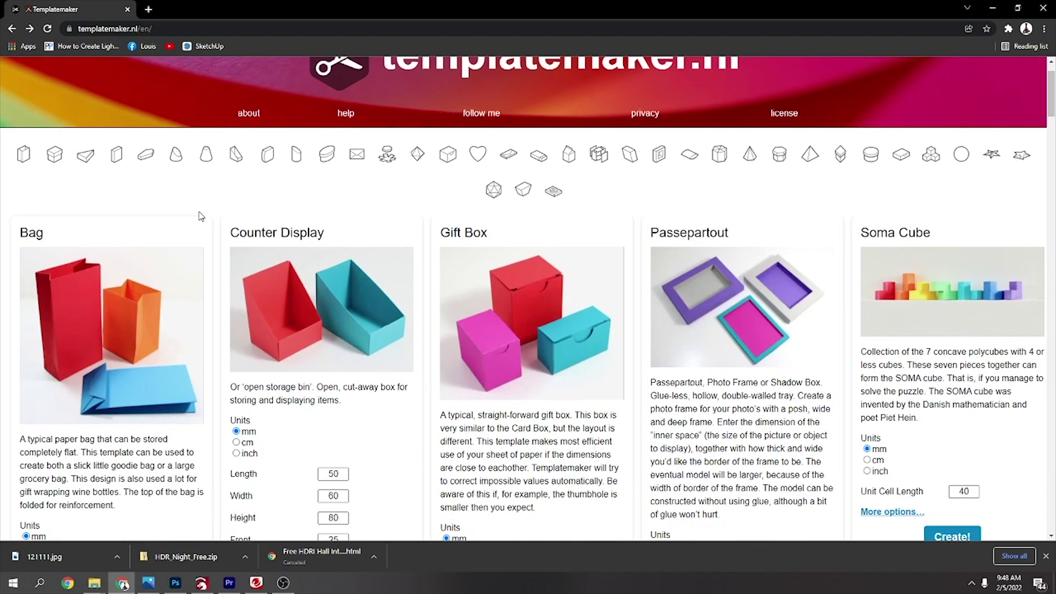
pyautogui.scroll(-2, 138, 244)
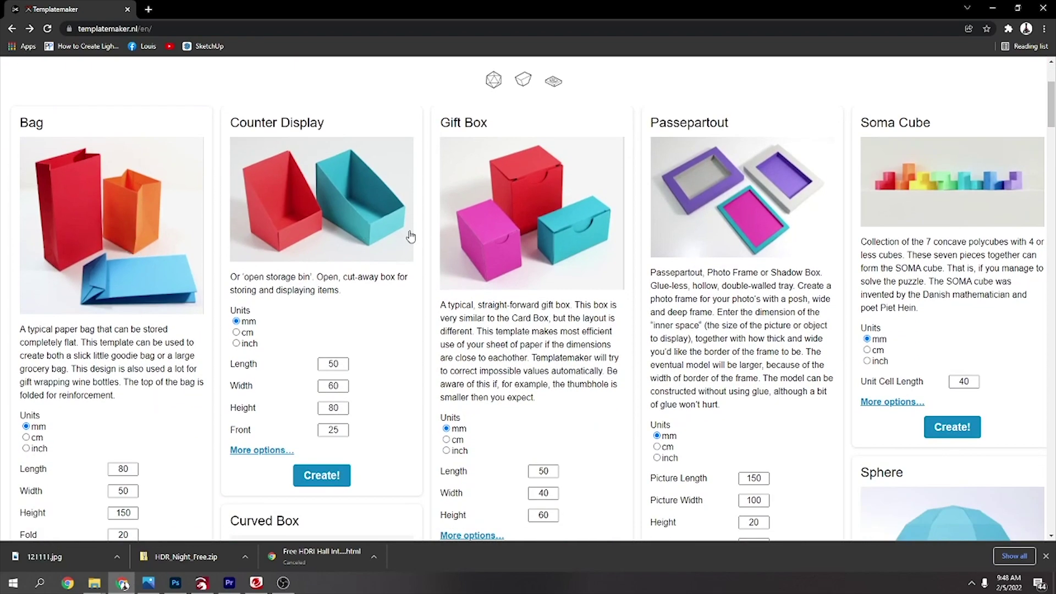
pyautogui.scroll(-7, 740, 236)
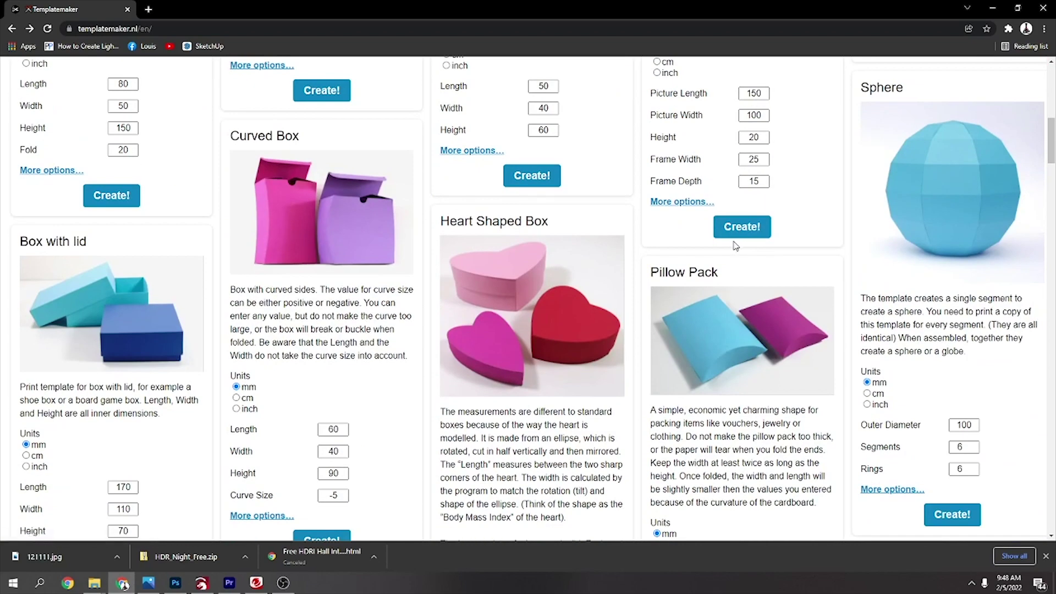
pyautogui.scroll(-6, 728, 251)
pyautogui.scroll(5, 933, 184)
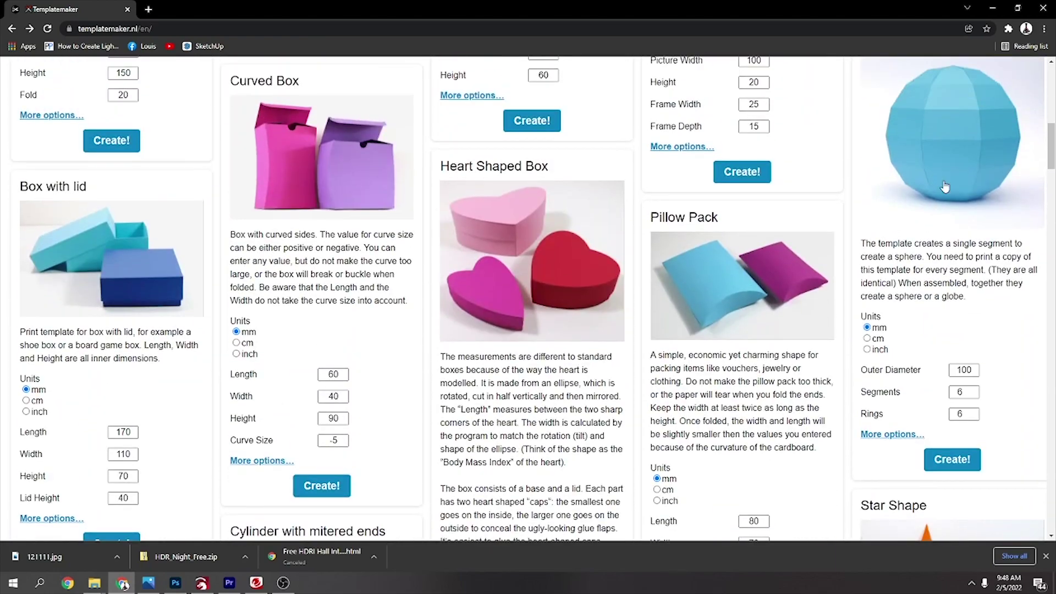
pyautogui.scroll(-7, 935, 182)
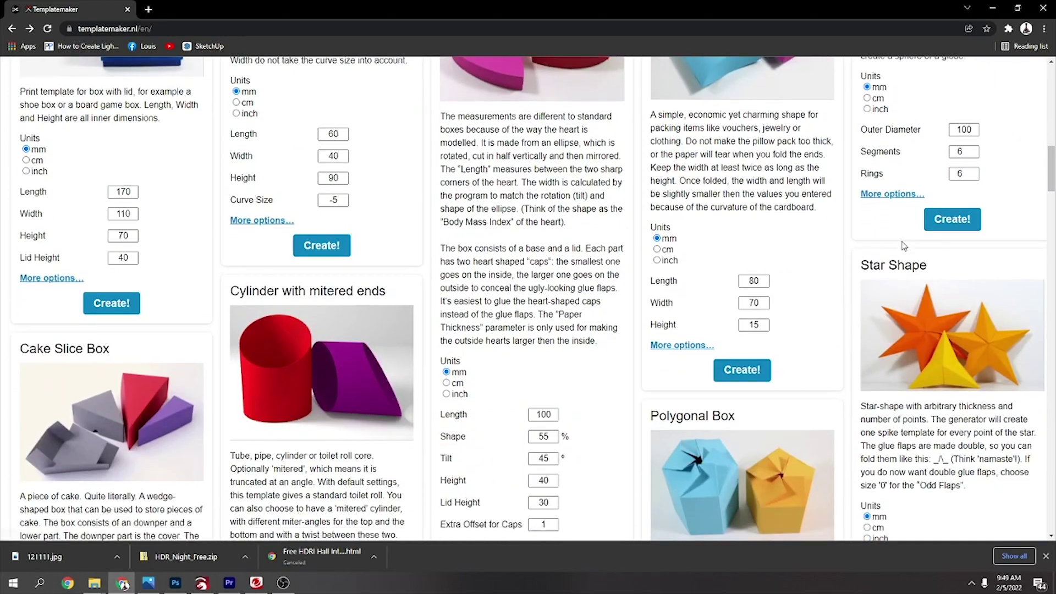
pyautogui.scroll(-12, 900, 249)
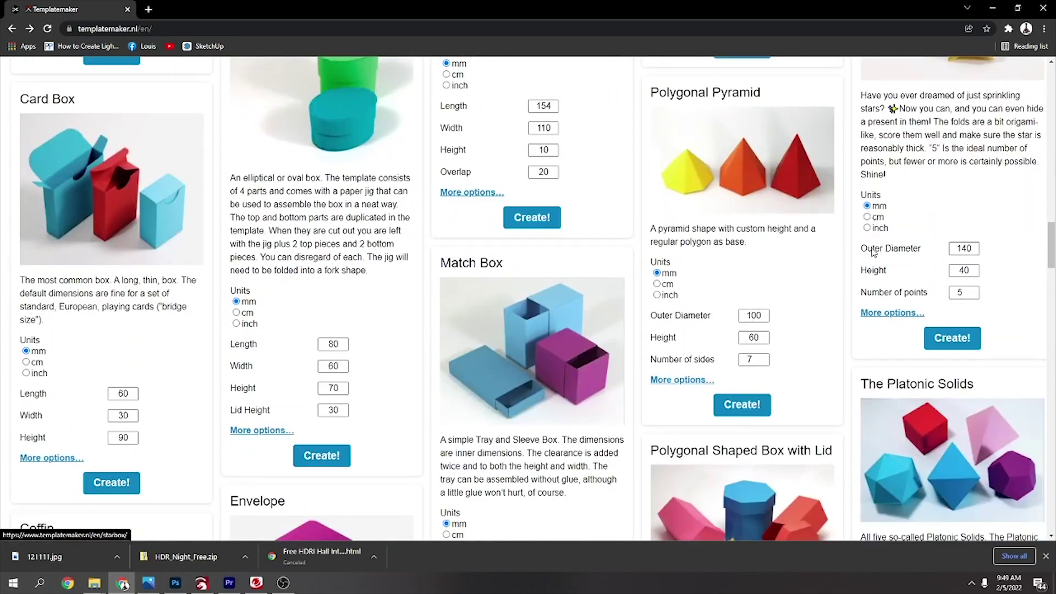
pyautogui.scroll(-13, 415, 289)
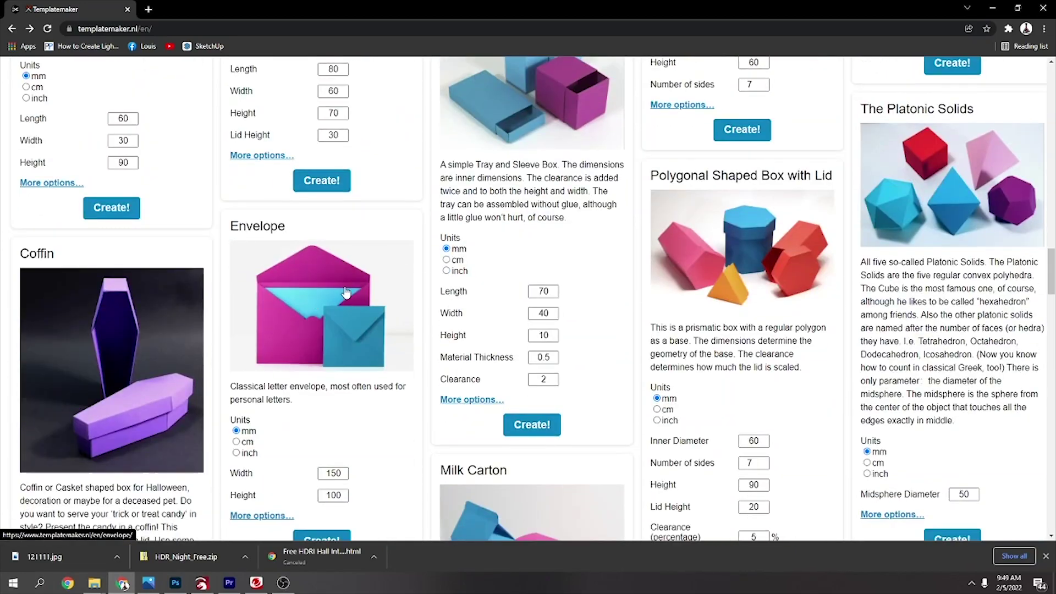
pyautogui.scroll(5, 459, 283)
pyautogui.scroll(-6, 330, 248)
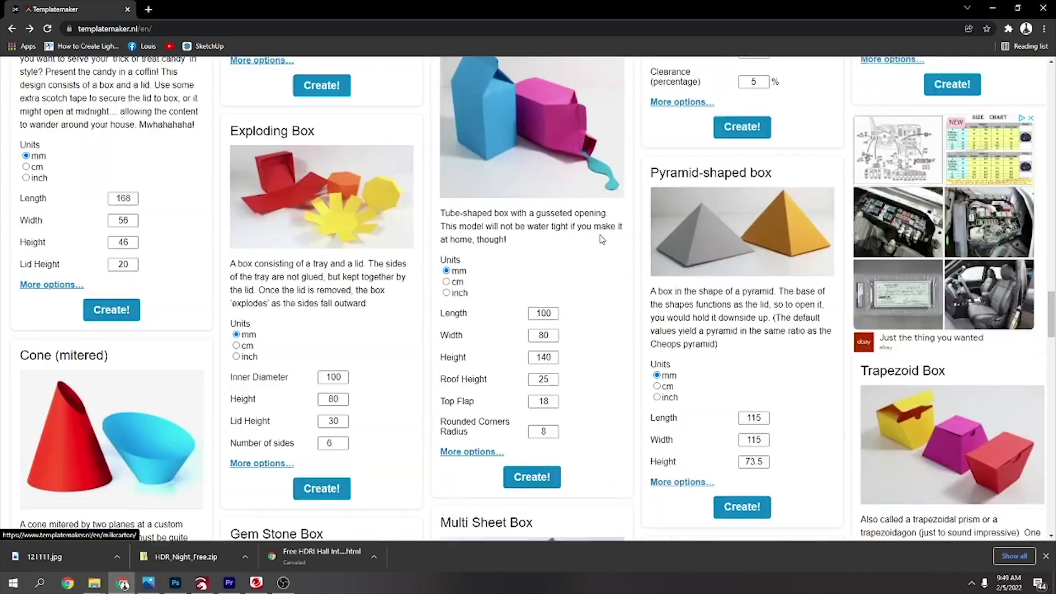
pyautogui.scroll(5, 176, 217)
pyautogui.scroll(-5, 176, 217)
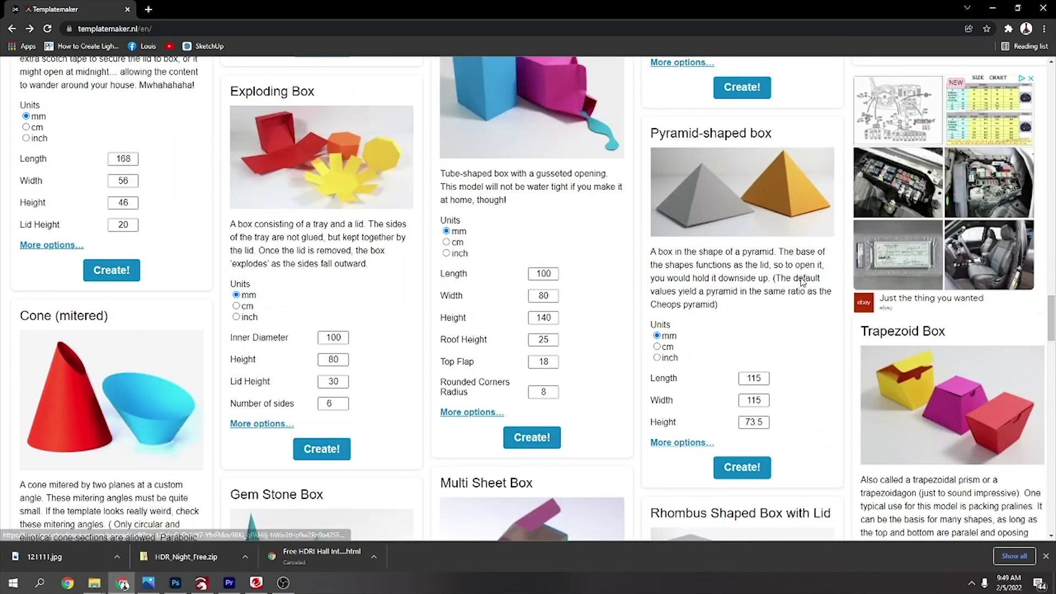
pyautogui.scroll(-7, 634, 258)
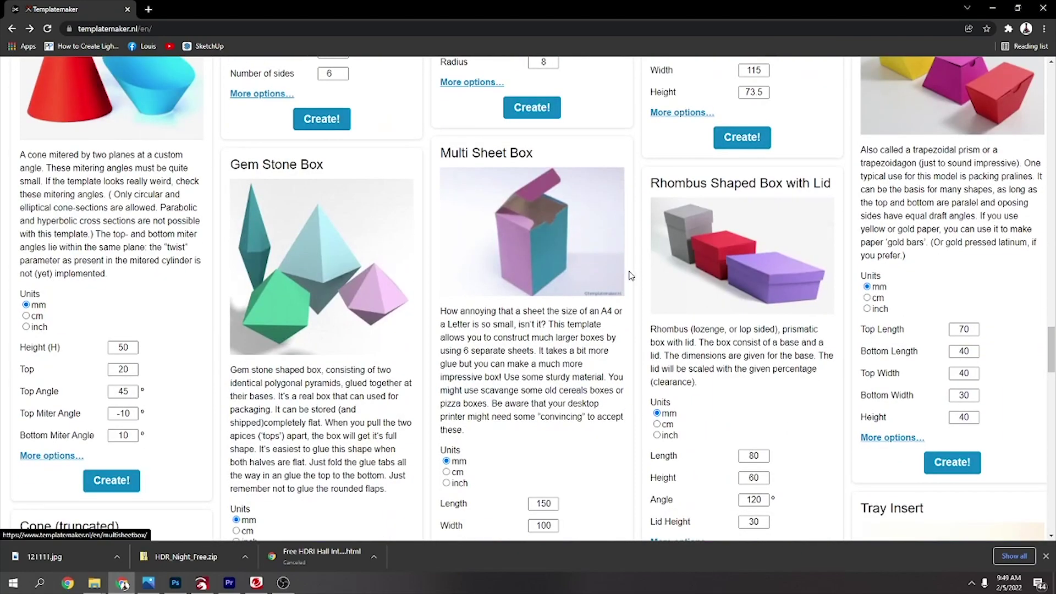
pyautogui.scroll(8, 734, 284)
pyautogui.scroll(6, 737, 283)
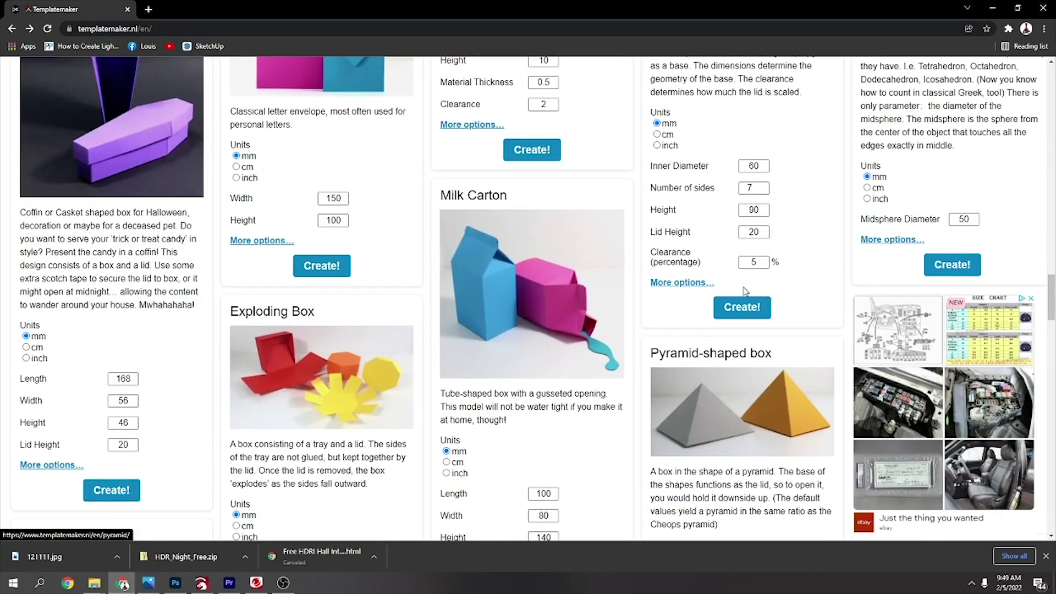
pyautogui.scroll(15, 758, 293)
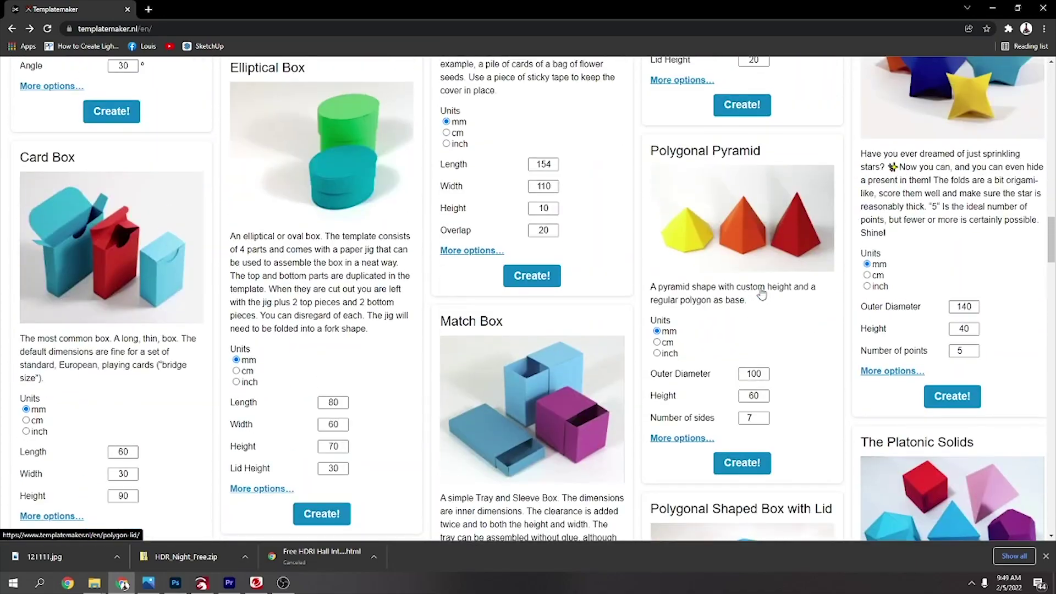
pyautogui.scroll(12, 752, 295)
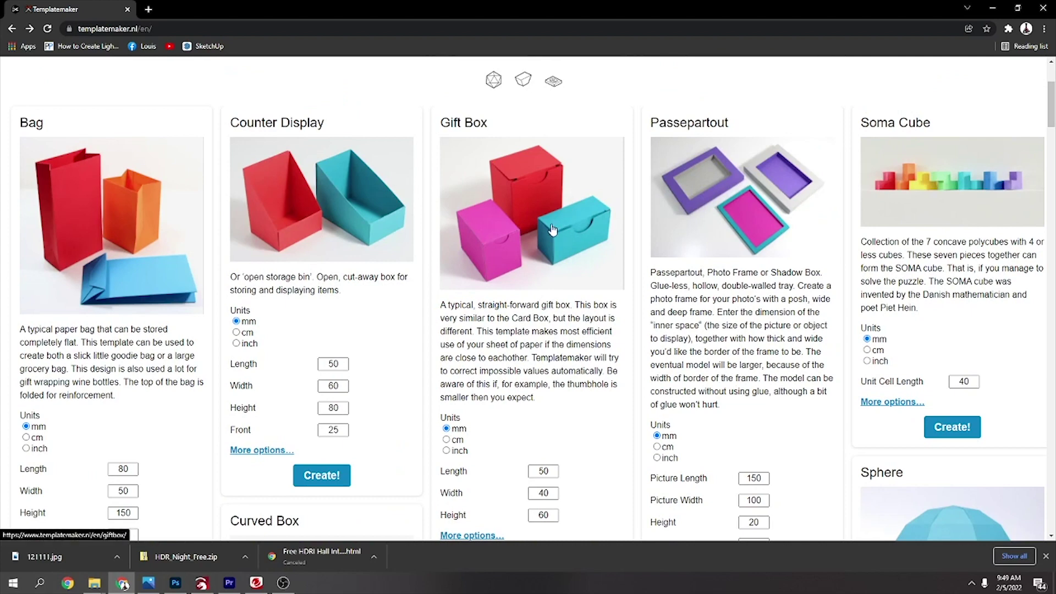
pyautogui.click(552, 231)
# Step: Switch the Gift Box template to inches (1.965 × 1.572 × 2.358) and review the document options
pyautogui.scroll(-2, 505, 283)
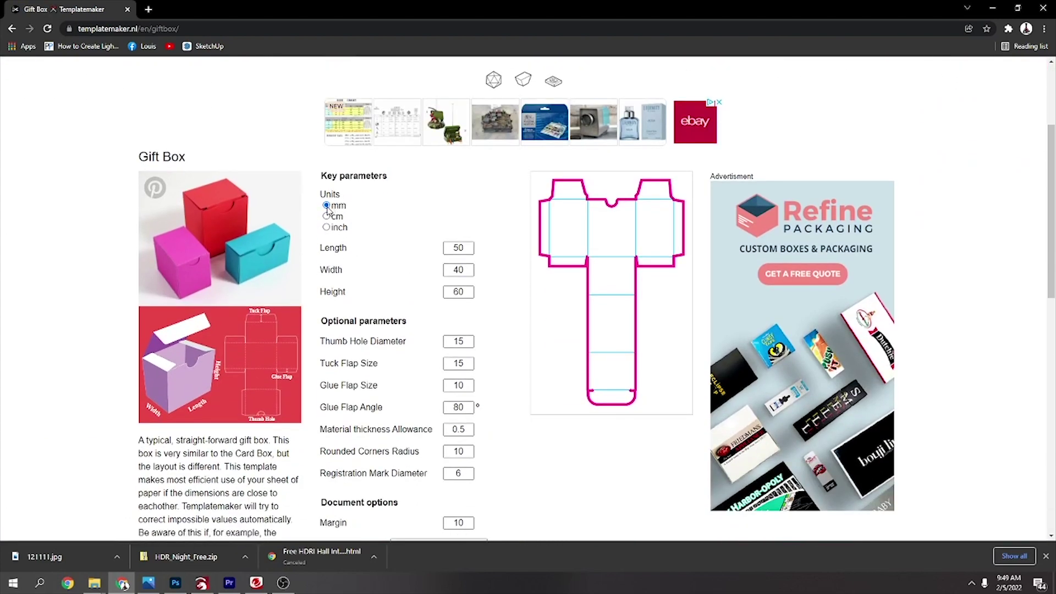
pyautogui.click(327, 227)
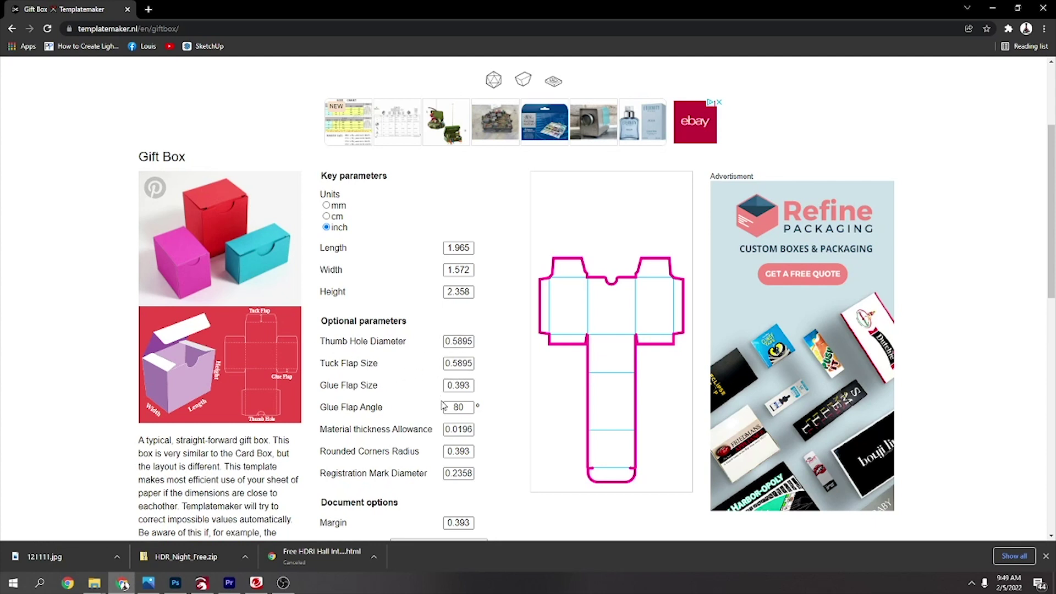
pyautogui.scroll(-3, 466, 424)
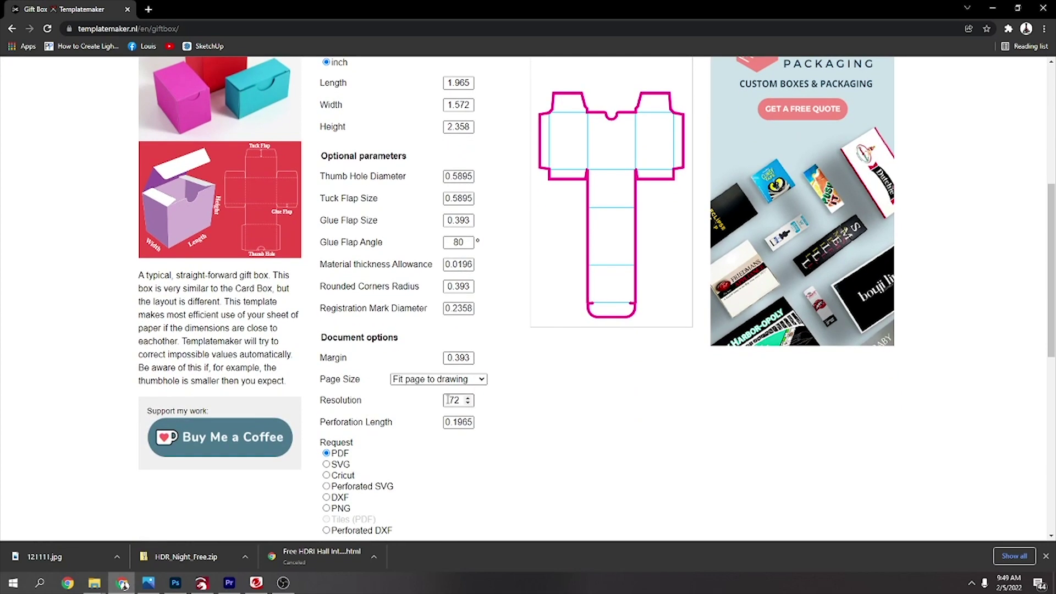
pyautogui.scroll(-1, 444, 404)
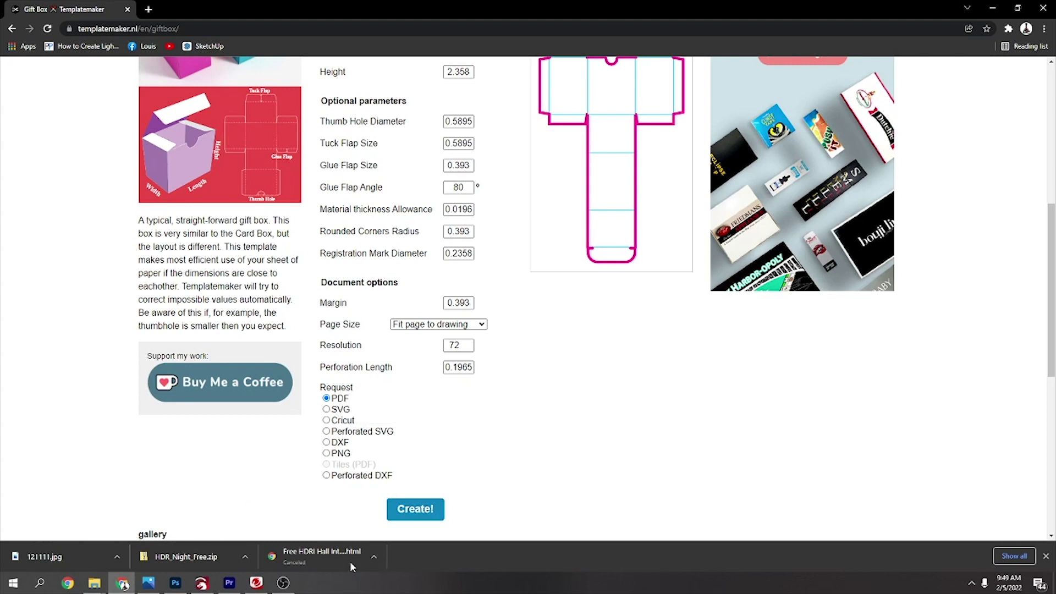
pyautogui.click(993, 8)
# Step: Select the box net parts and move the right-hand box pattern up and right
pyautogui.moveTo(257, 202); pyautogui.dragTo(562, 427)
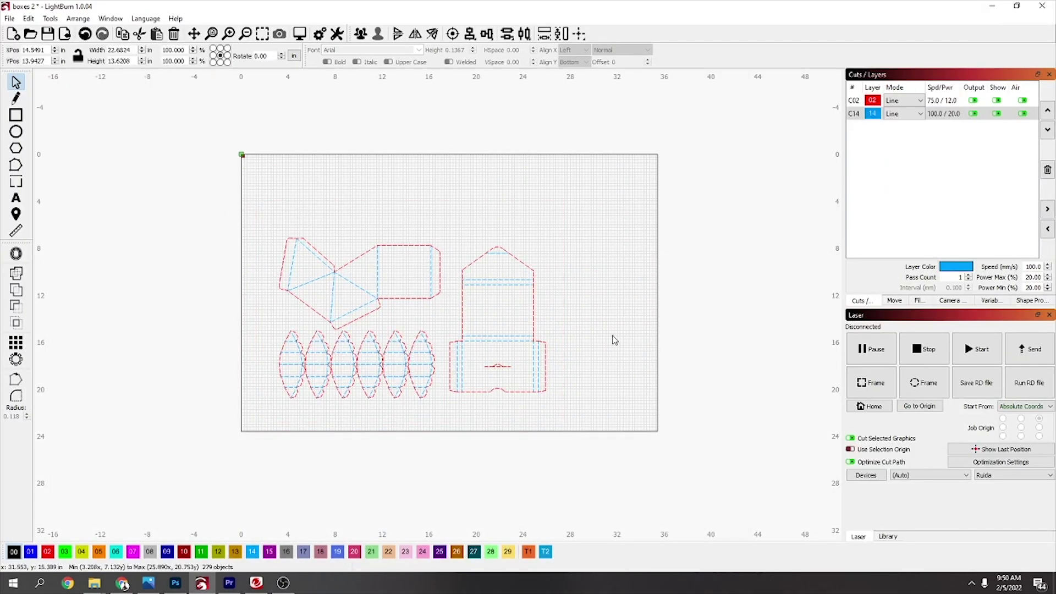
pyautogui.moveTo(582, 232); pyautogui.dragTo(454, 395)
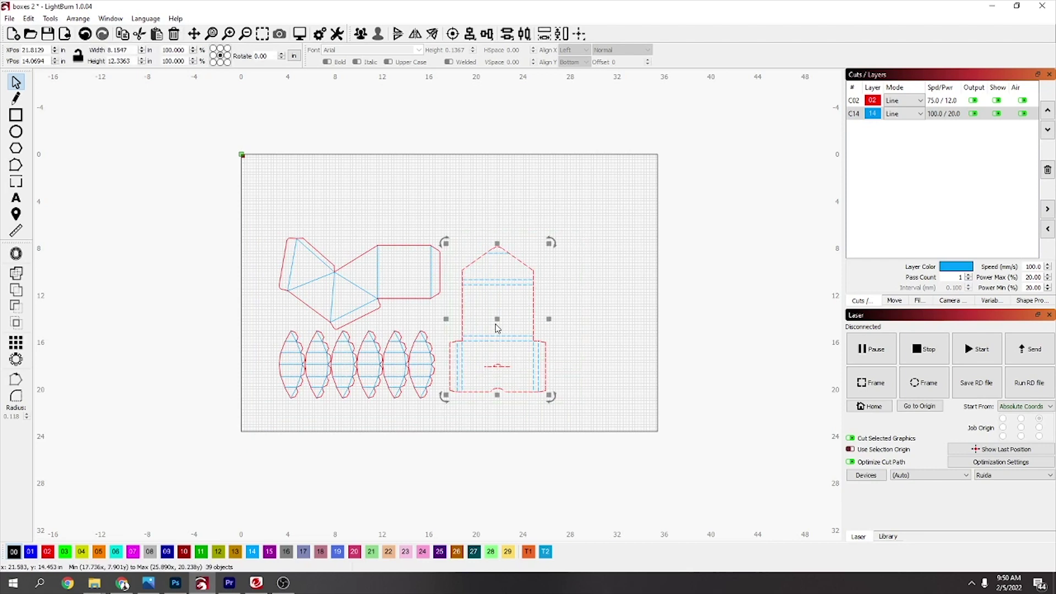
pyautogui.moveTo(499, 318); pyautogui.dragTo(533, 276)
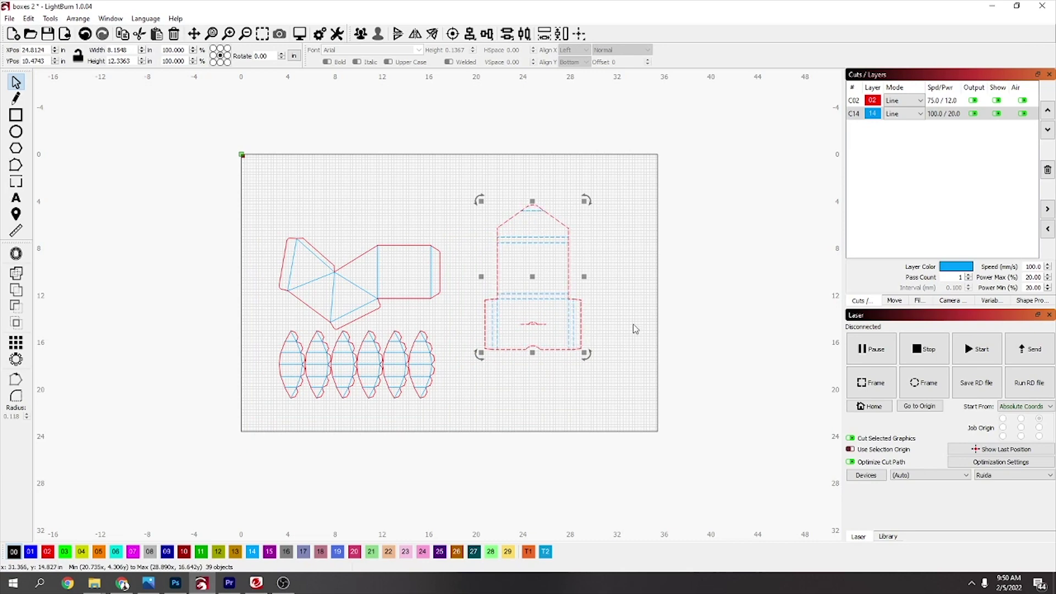
pyautogui.scroll(-3, 553, 344)
pyautogui.scroll(3, 513, 337)
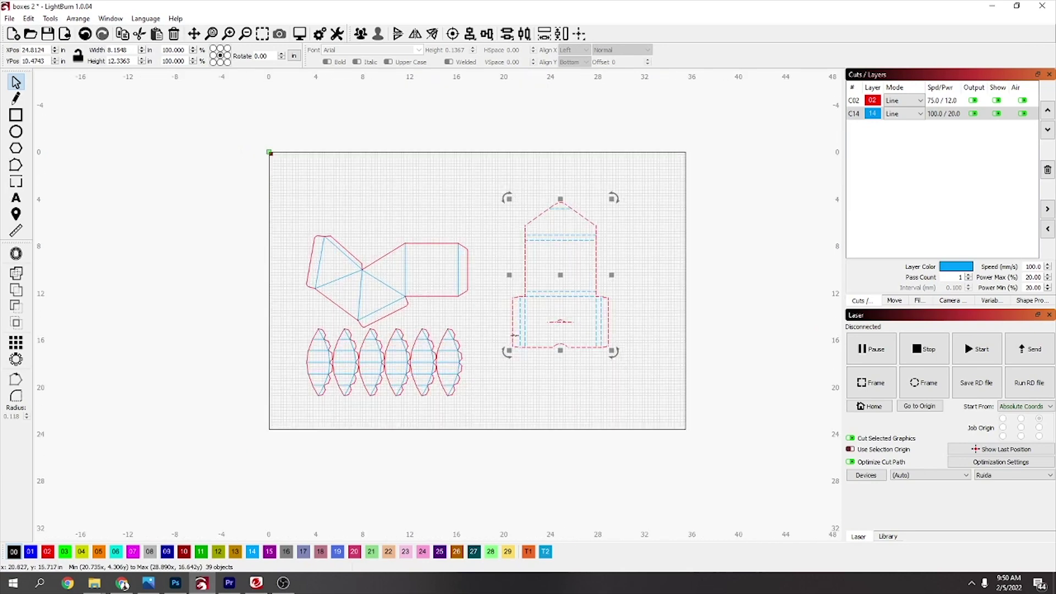
# Step: Select every box net shape on the canvas and delete them all
pyautogui.click(676, 184)
pyautogui.moveTo(685, 172); pyautogui.dragTo(257, 409)
pyautogui.press('Delete')
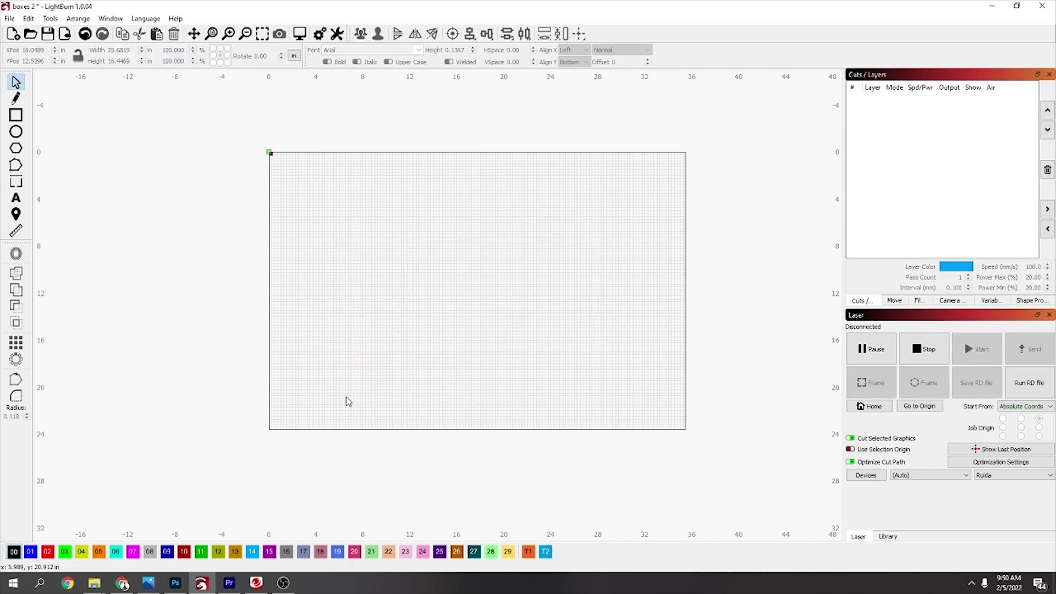
pyautogui.click(117, 587)
# Step: Search Google in a new tab for 'cardboad box template'
pyautogui.click(144, 9)
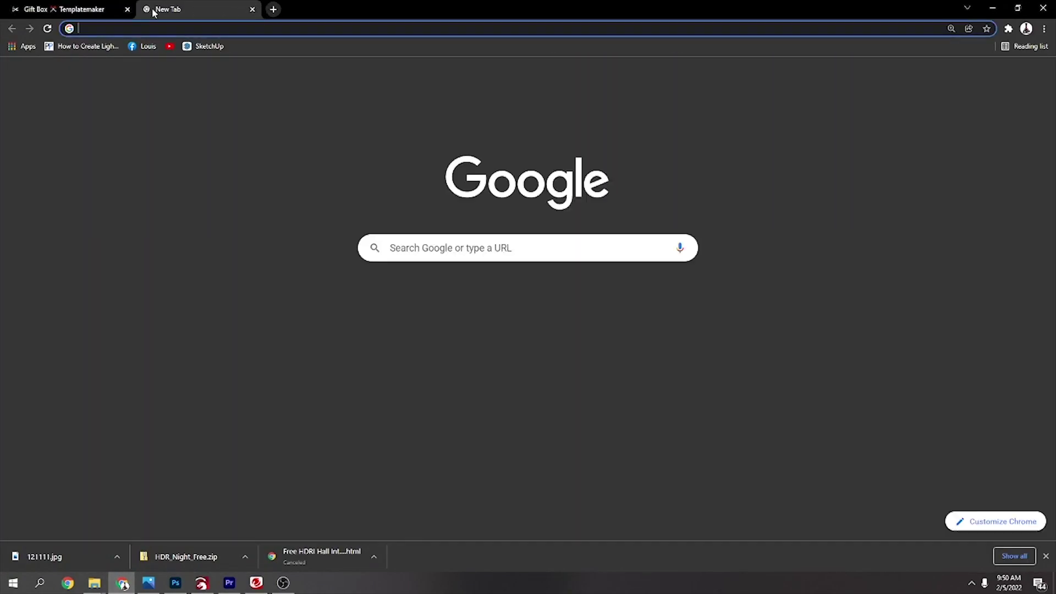
pyautogui.write('car')
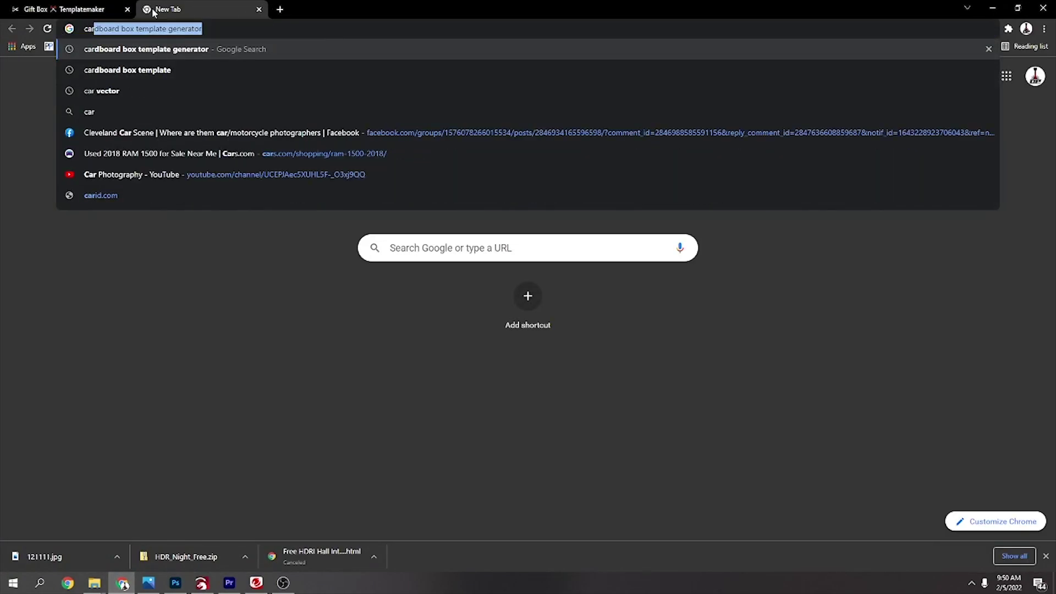
pyautogui.write('dboad bo')
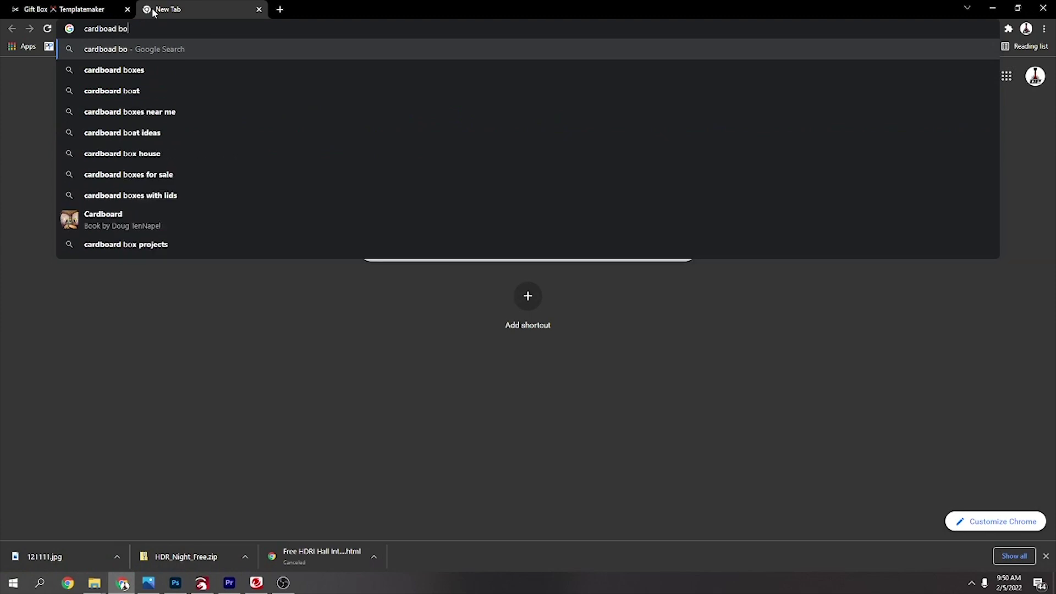
pyautogui.write('x templa')
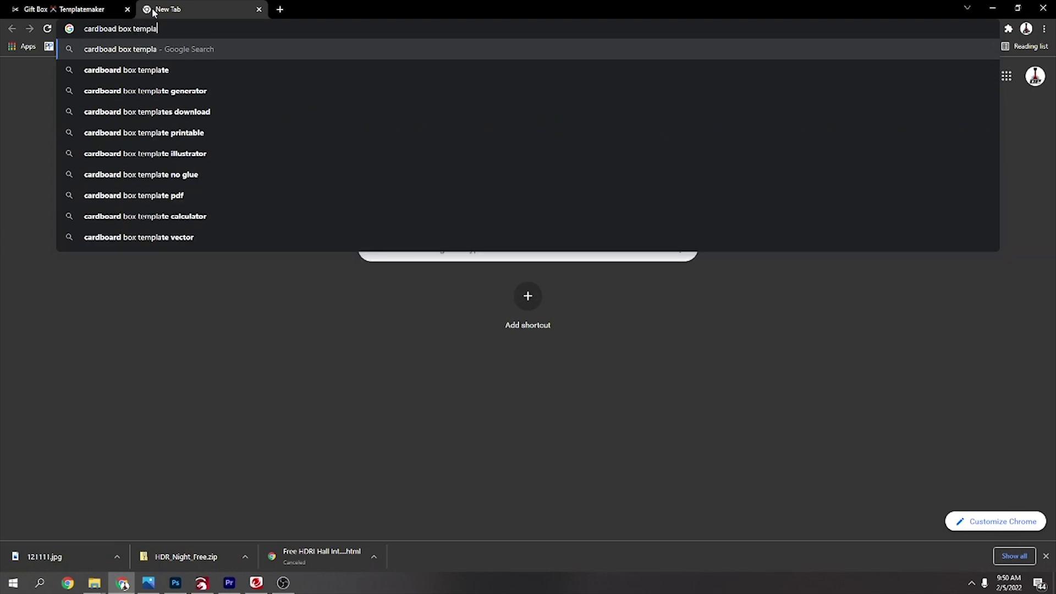
pyautogui.write('te')
pyautogui.press('Return')
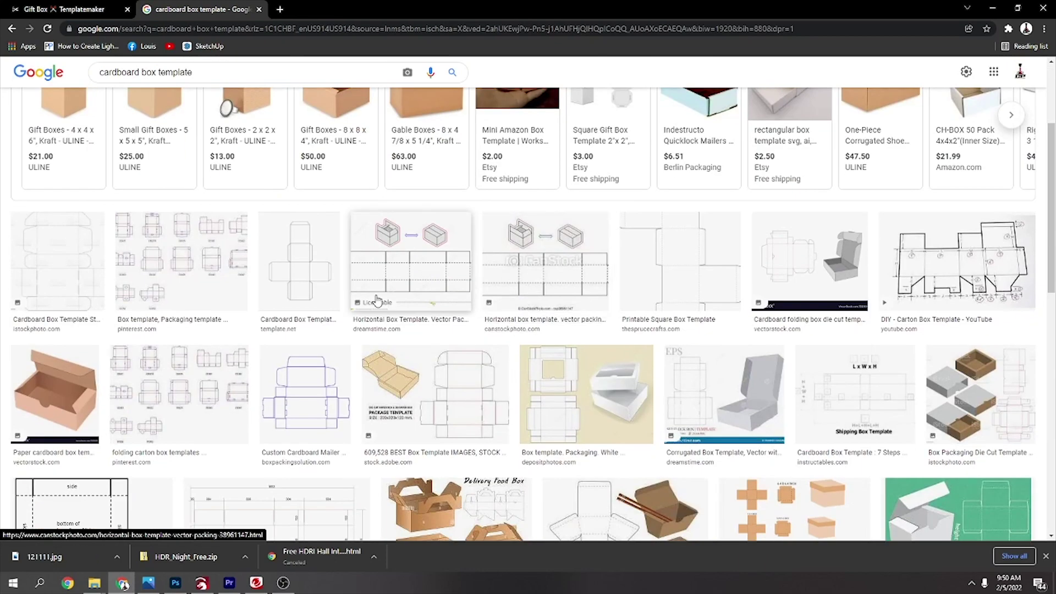
# Step: Open the template.net cross-shaped box net preview and copy the image
pyautogui.click(306, 264)
pyautogui.rightClick(790, 313)
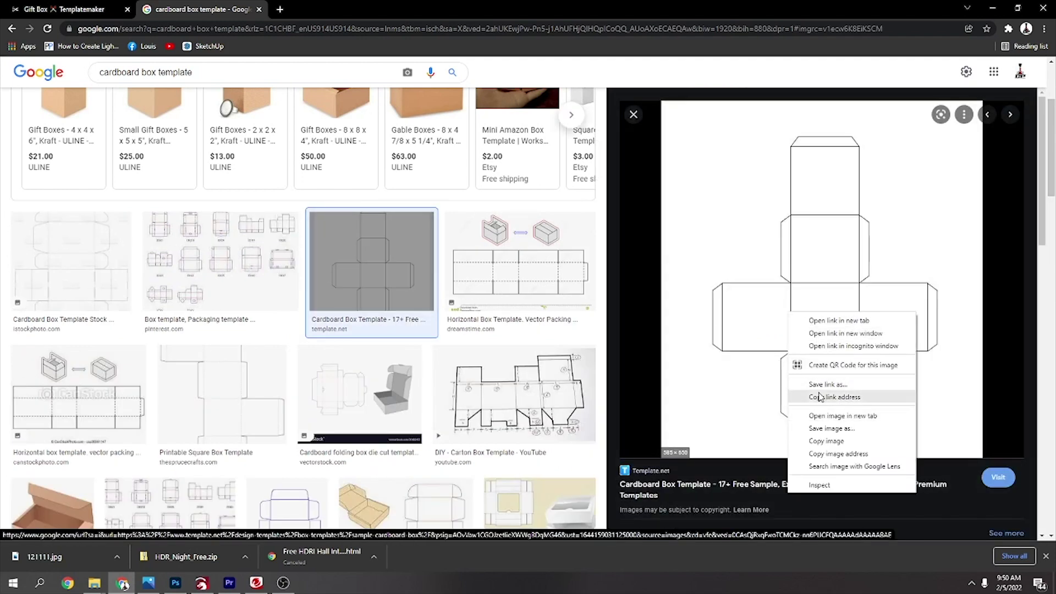
pyautogui.click(840, 441)
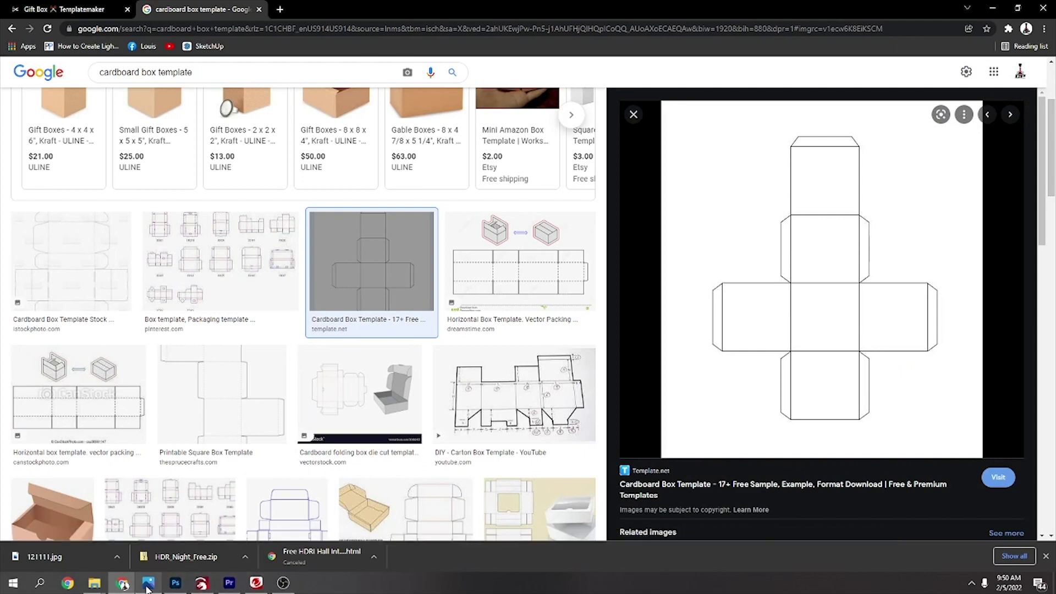
# Step: Paste the copied box net image into LightBurn and enable output on its C00 Image layer
pyautogui.click(202, 584)
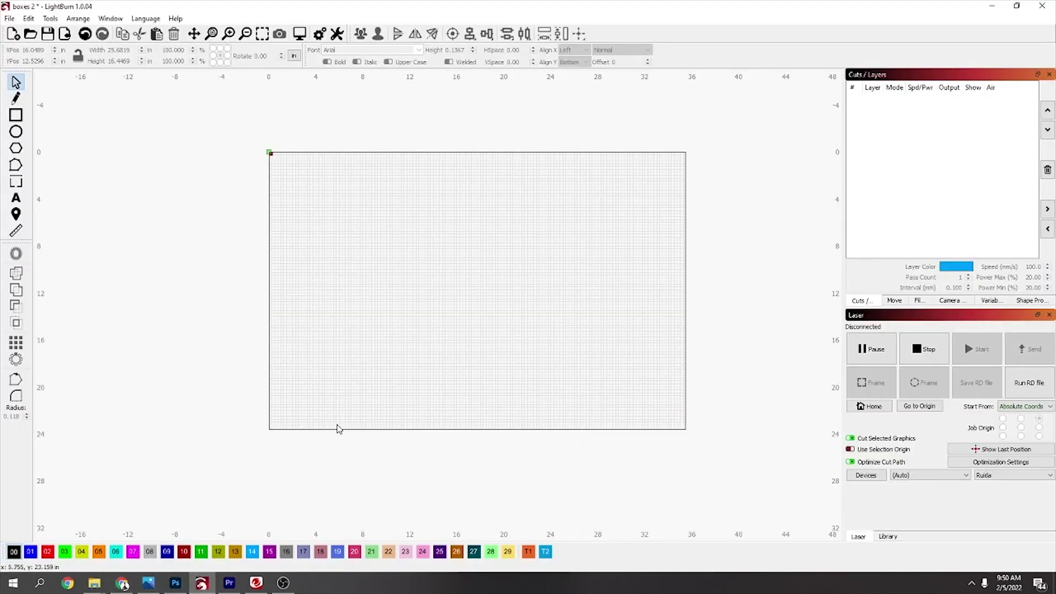
pyautogui.hotkey('ctrl', 'v')
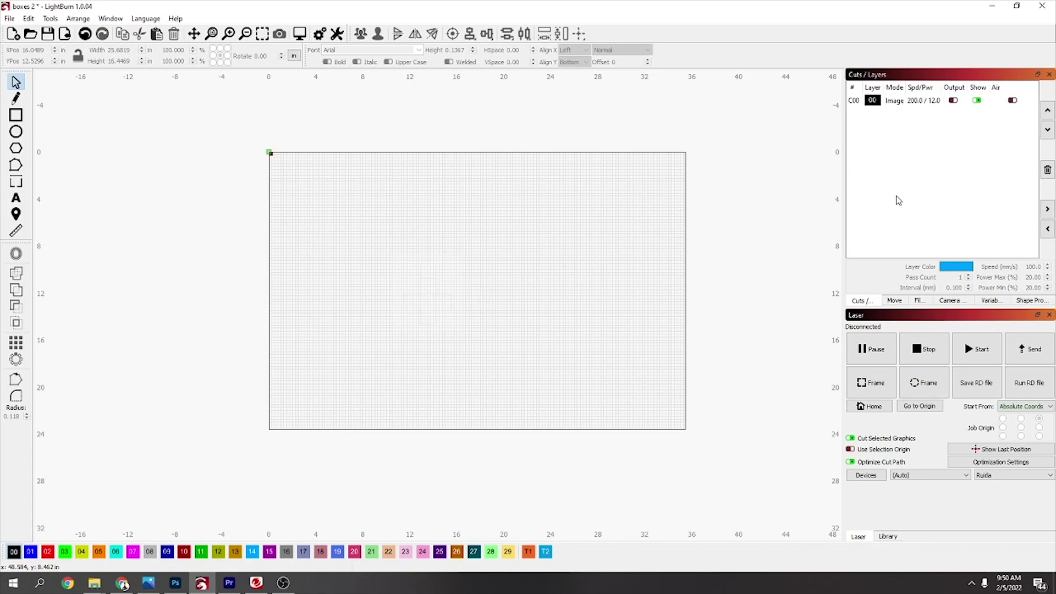
pyautogui.click(954, 100)
pyautogui.scroll(3, 433, 311)
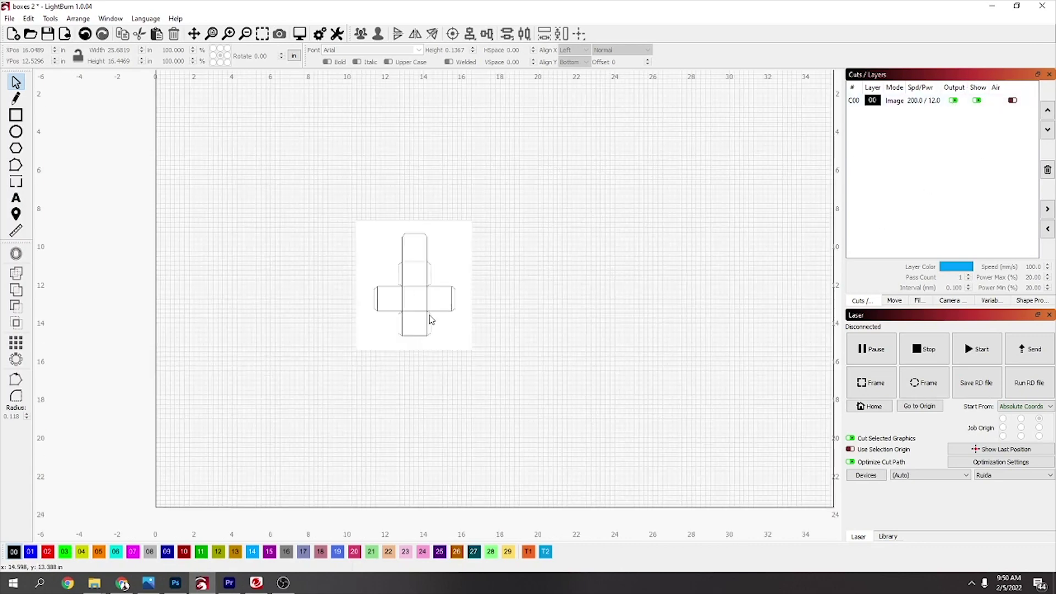
pyautogui.scroll(2, 436, 296)
pyautogui.rightClick(387, 273)
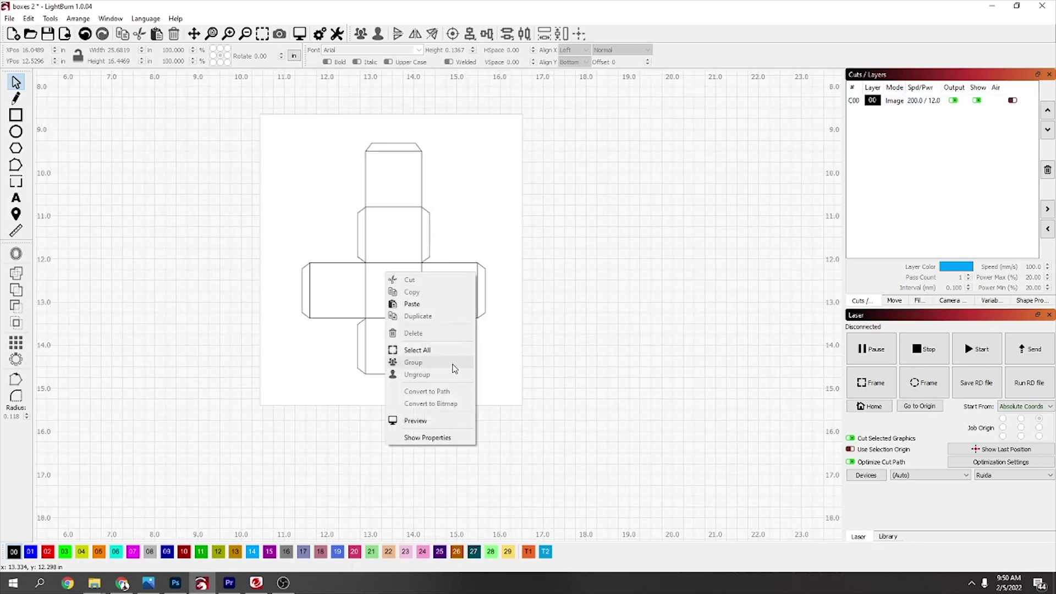
# Step: Trace the pasted box net image, raising the Threshold from 128 to 211
pyautogui.click(383, 253)
pyautogui.rightClick(378, 252)
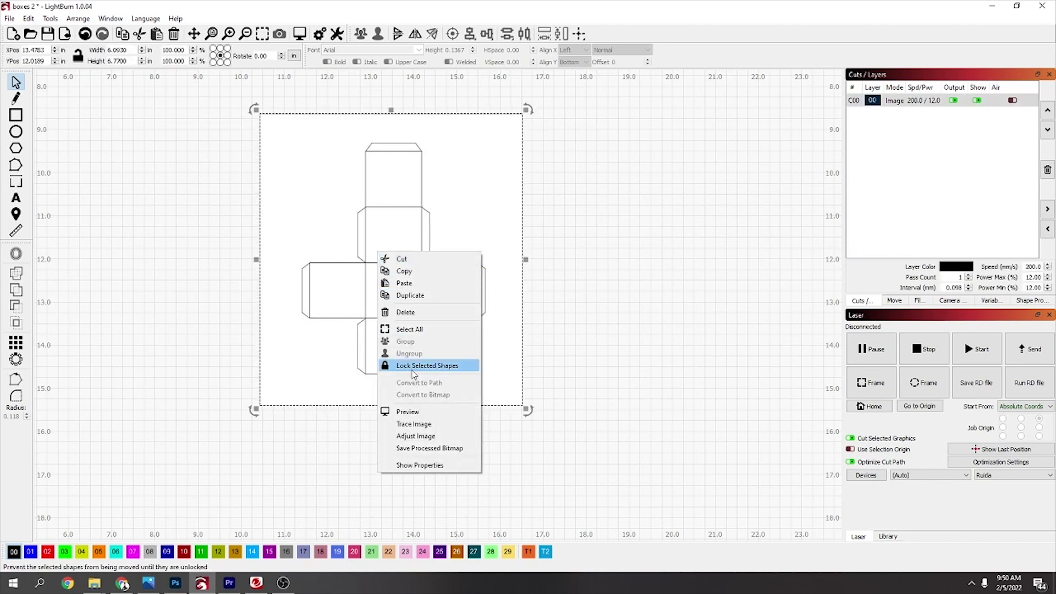
pyautogui.click(350, 238)
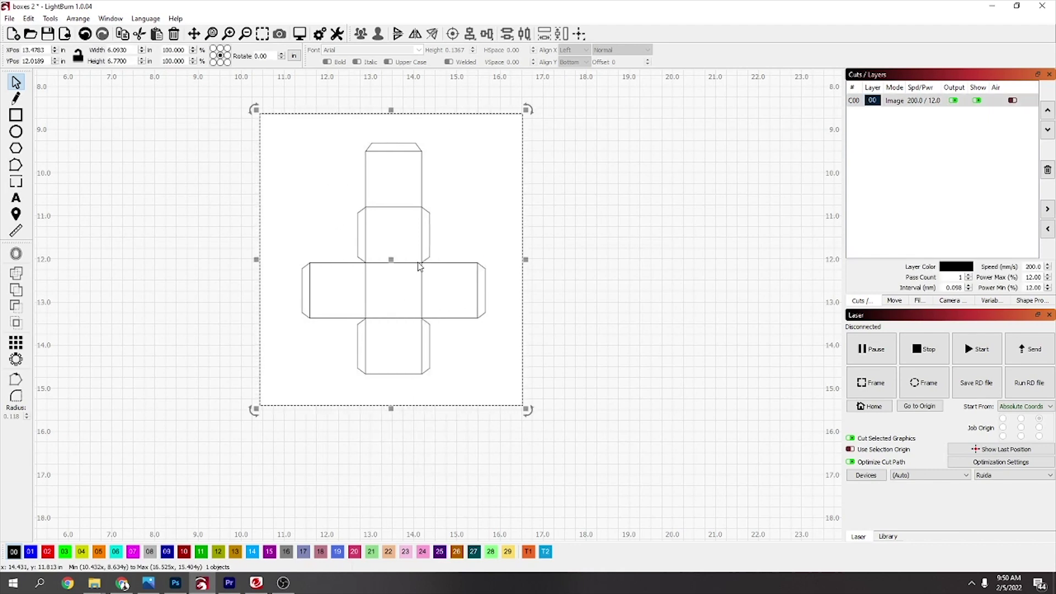
pyautogui.rightClick(356, 228)
pyautogui.click(391, 396)
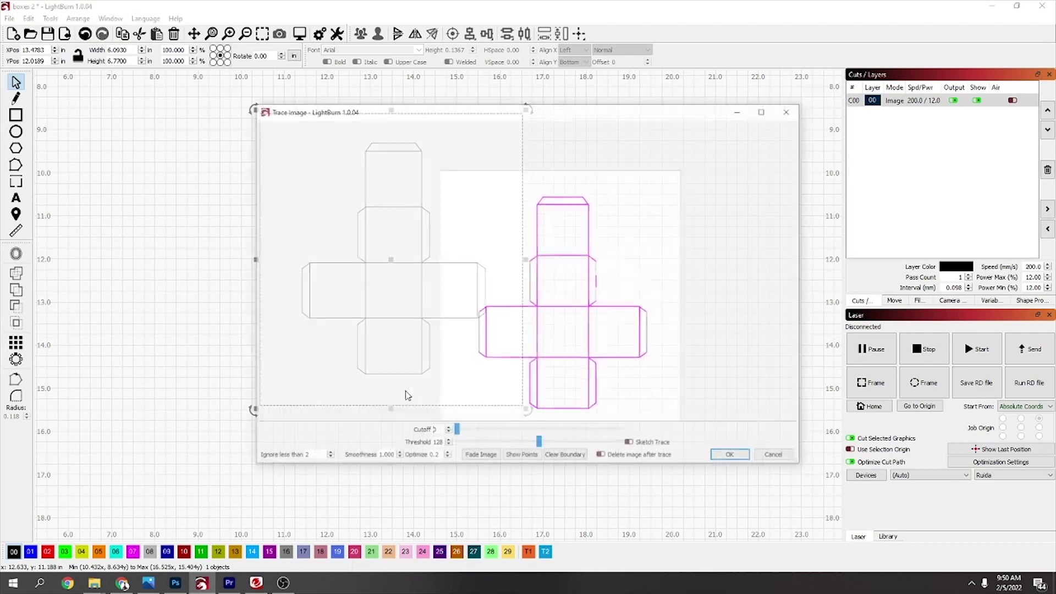
pyautogui.scroll(3, 593, 301)
pyautogui.scroll(-1, 594, 330)
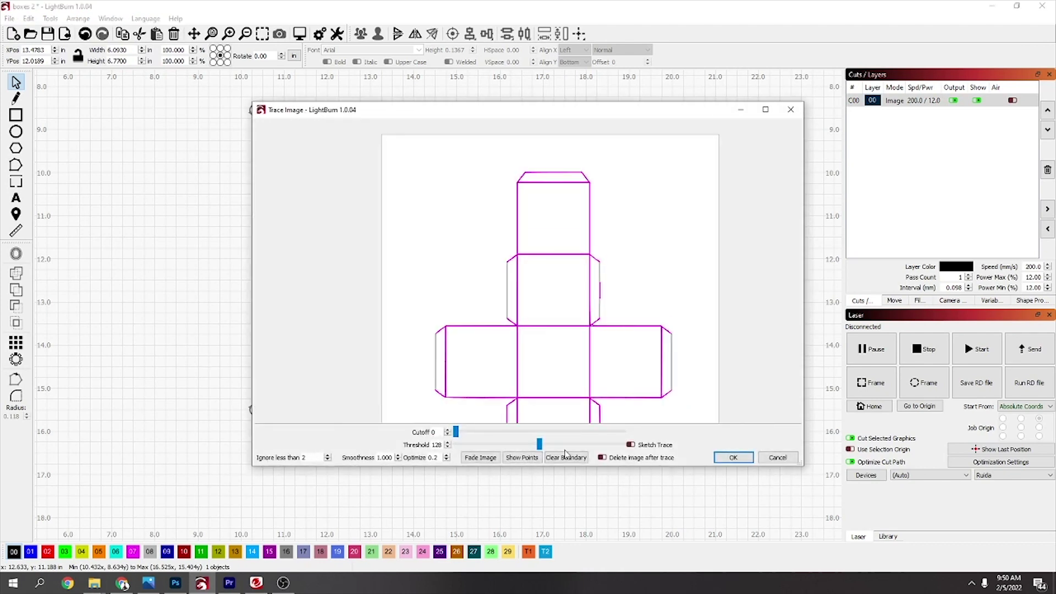
pyautogui.moveTo(539, 445); pyautogui.dragTo(599, 457)
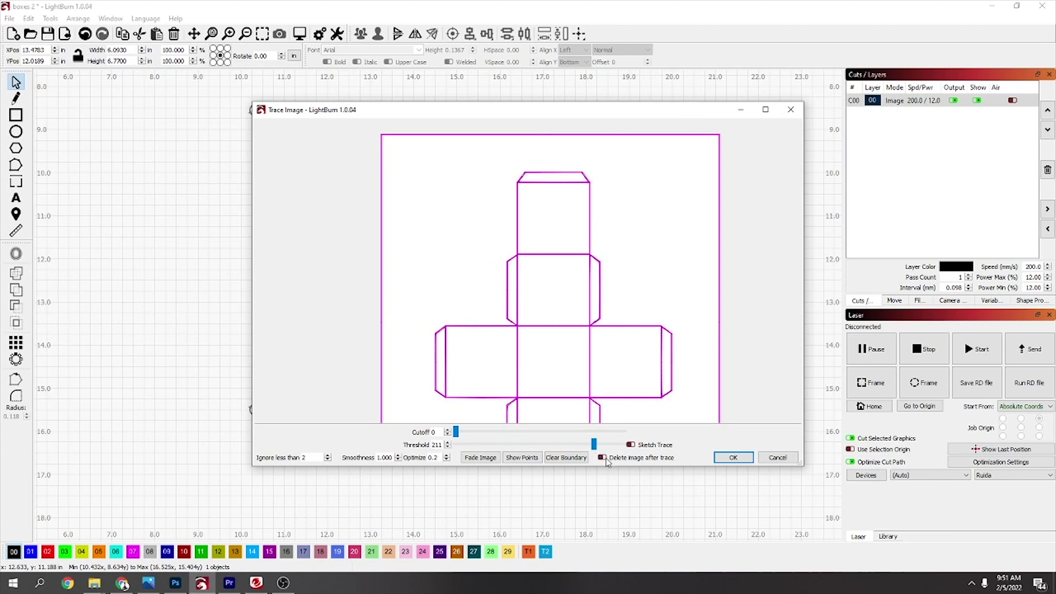
# Step: Accept the trace, move the outline to the right and delete the reference image
pyautogui.click(735, 457)
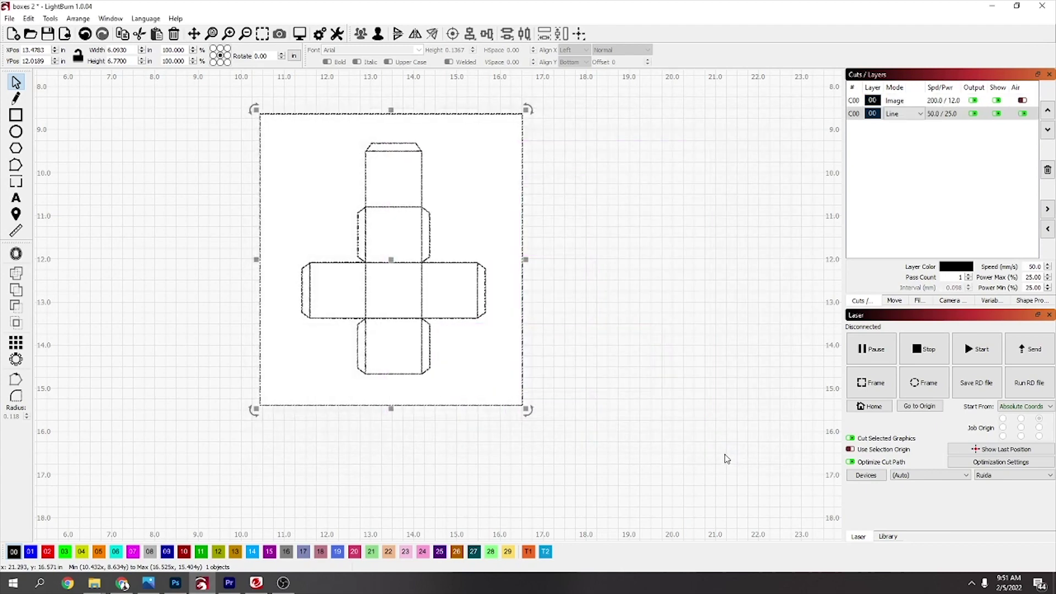
pyautogui.moveTo(388, 264)
pyautogui.mouseDown()
pyautogui.moveTo(577, 294)
pyautogui.moveTo(701, 257)
pyautogui.mouseUp()
pyautogui.click(391, 275)
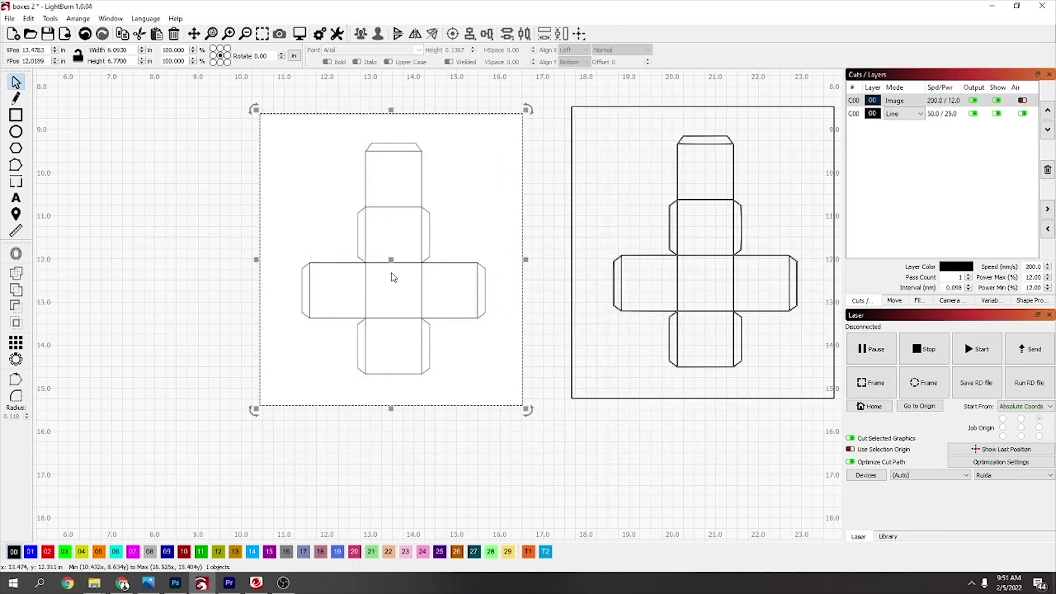
pyautogui.press('Delete')
pyautogui.scroll(8, 638, 330)
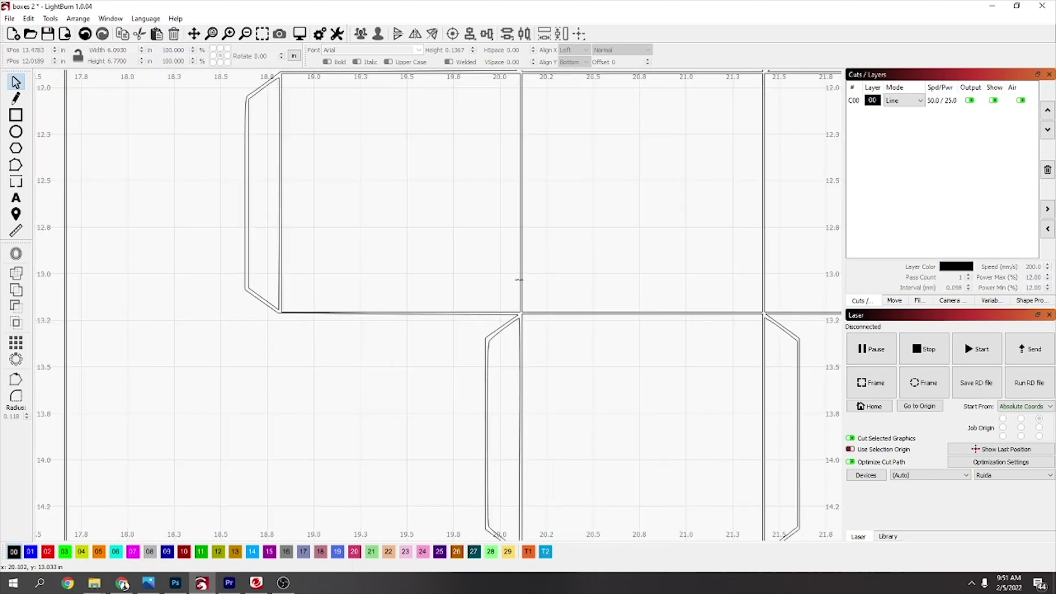
# Step: Ungroup the traced net and delete the bottom square's inner outline
pyautogui.click(519, 334)
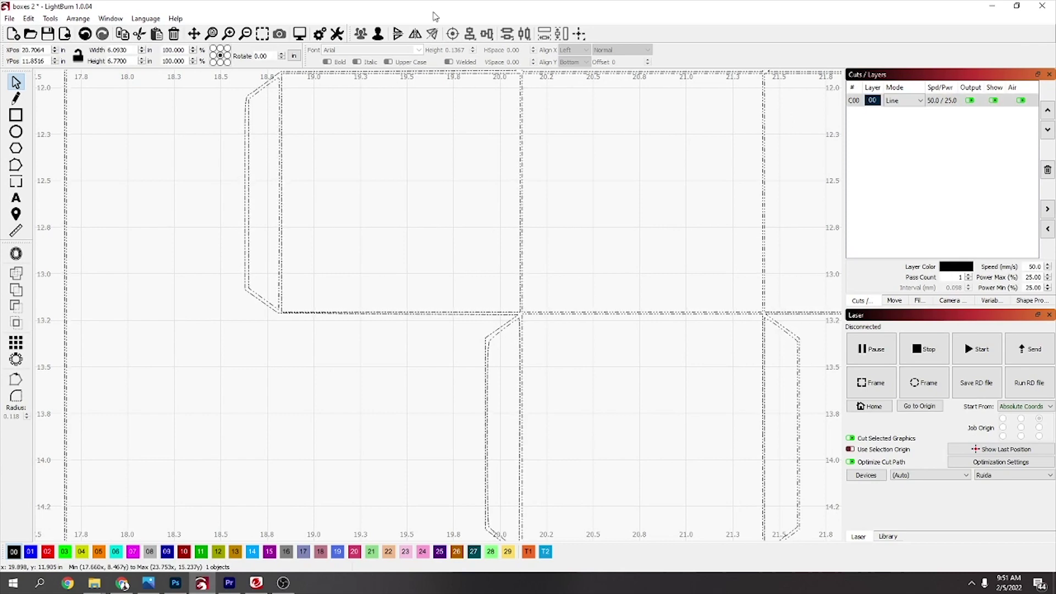
pyautogui.click(378, 34)
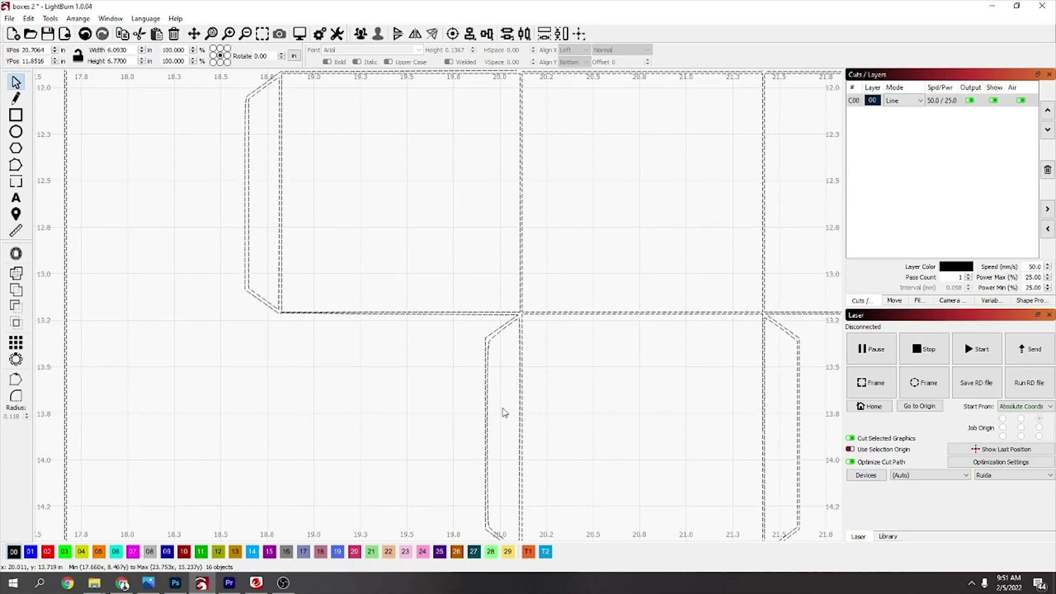
pyautogui.click(519, 395)
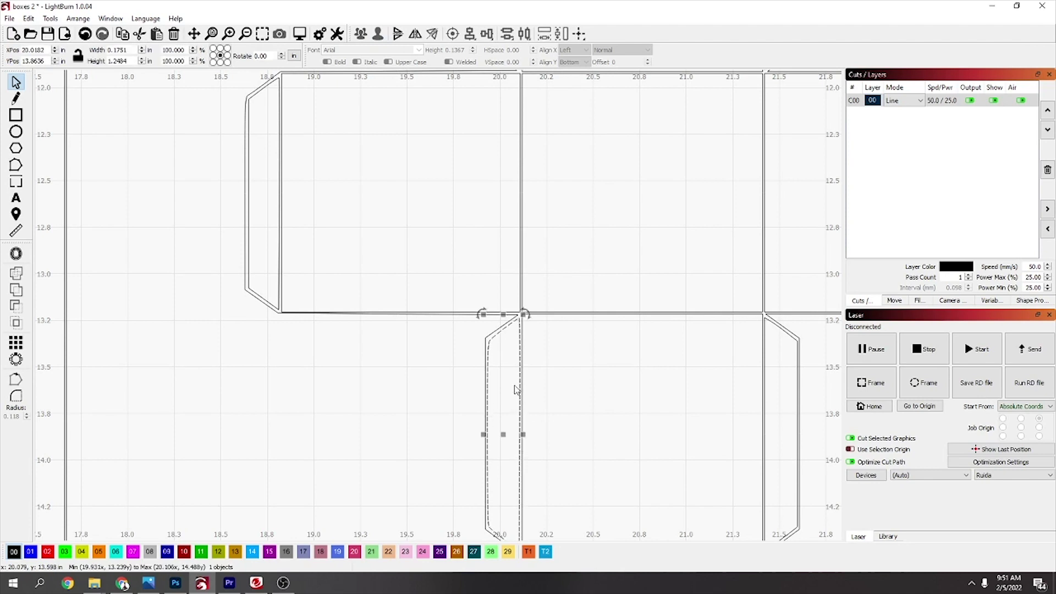
pyautogui.click(753, 389)
pyautogui.click(768, 323)
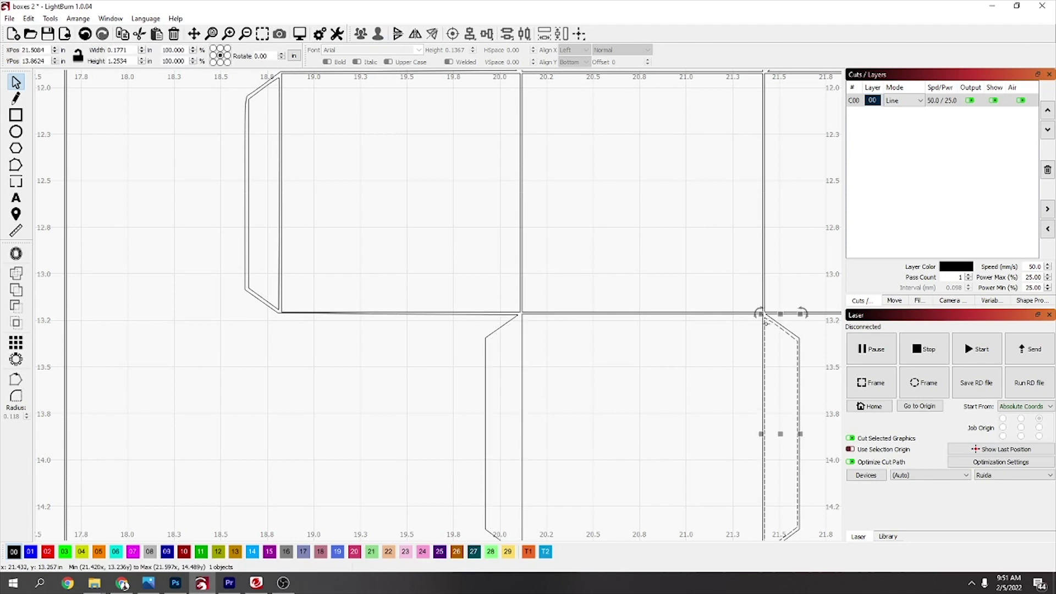
pyautogui.click(748, 401)
pyautogui.scroll(-3, 758, 406)
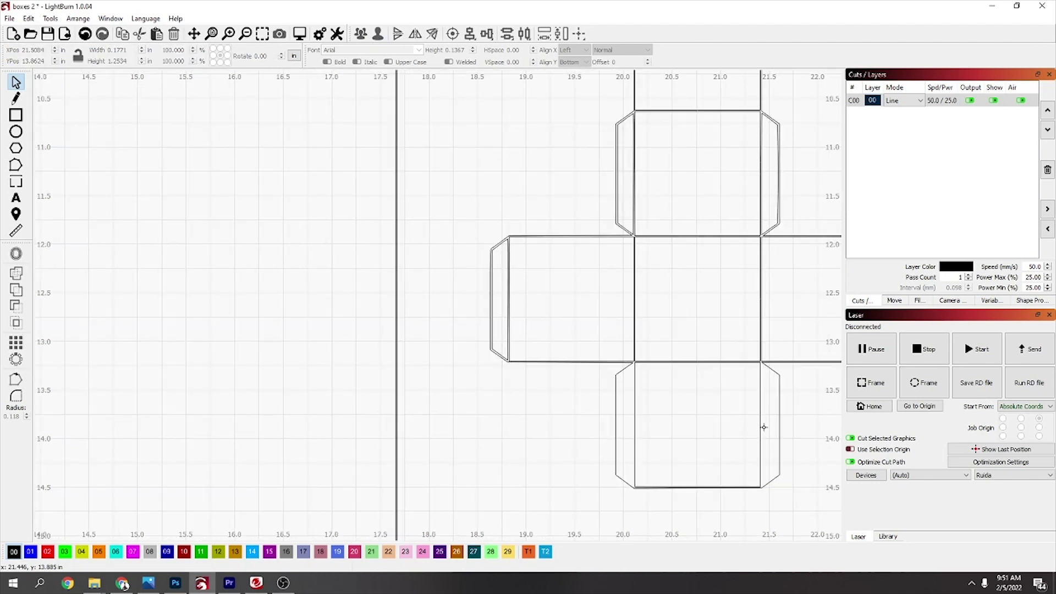
pyautogui.click(762, 427)
pyautogui.press('Delete')
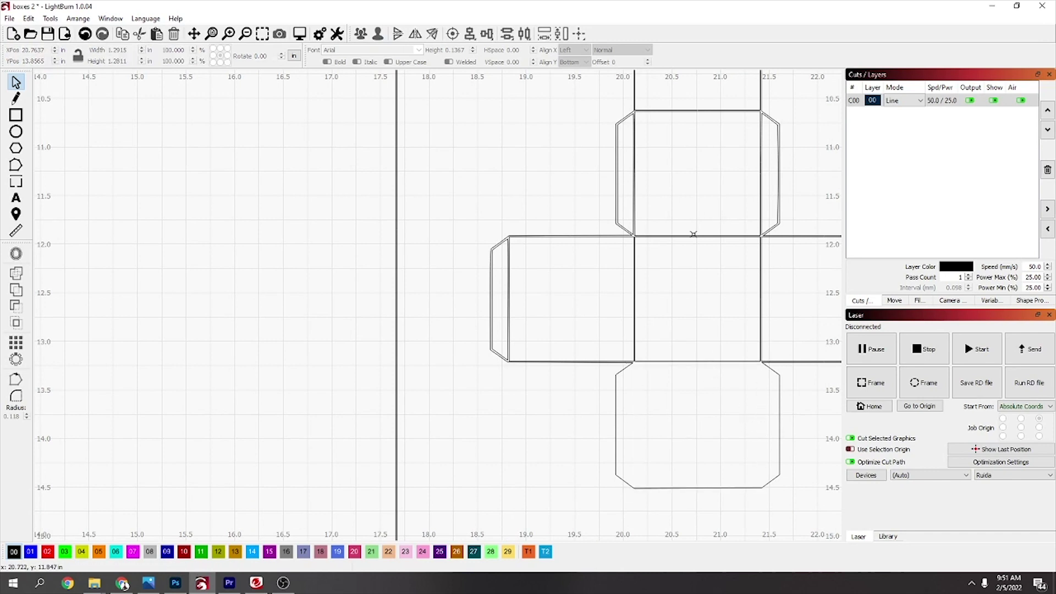
# Step: Delete the inner lines of the left and right flaps
pyautogui.scroll(-3, 692, 311)
pyautogui.moveTo(693, 180); pyautogui.dragTo(687, 374)
pyautogui.moveTo(748, 321); pyautogui.dragTo(604, 313)
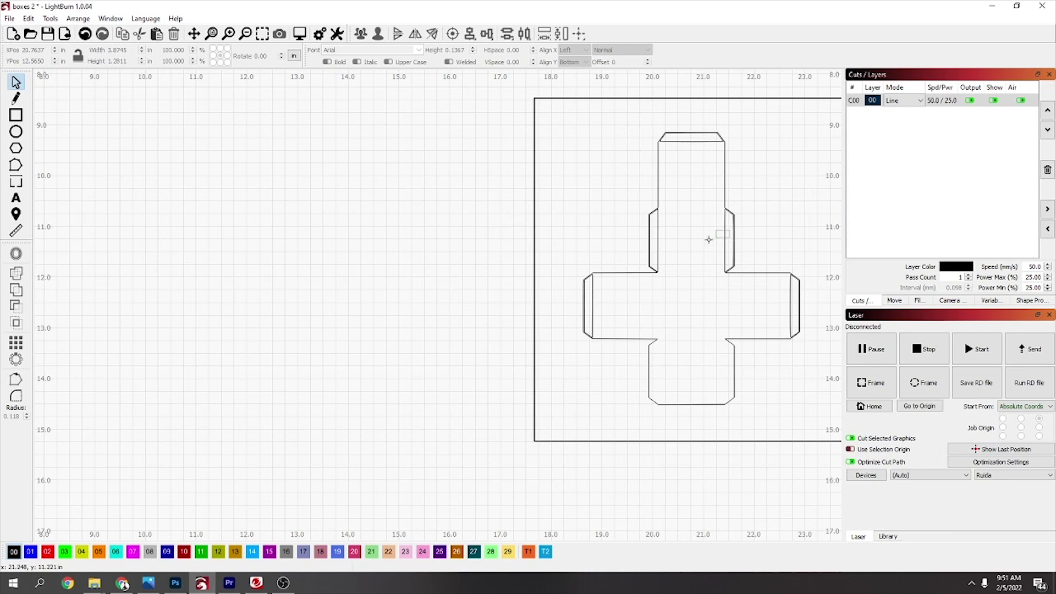
pyautogui.moveTo(709, 240); pyautogui.dragTo(656, 248)
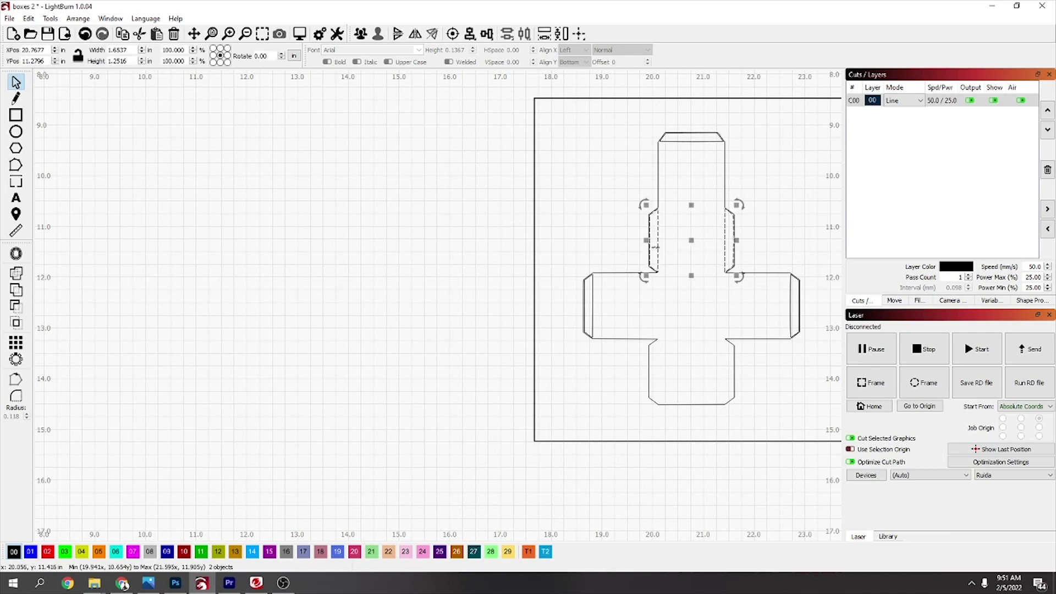
pyautogui.click(649, 251)
pyautogui.click(593, 299)
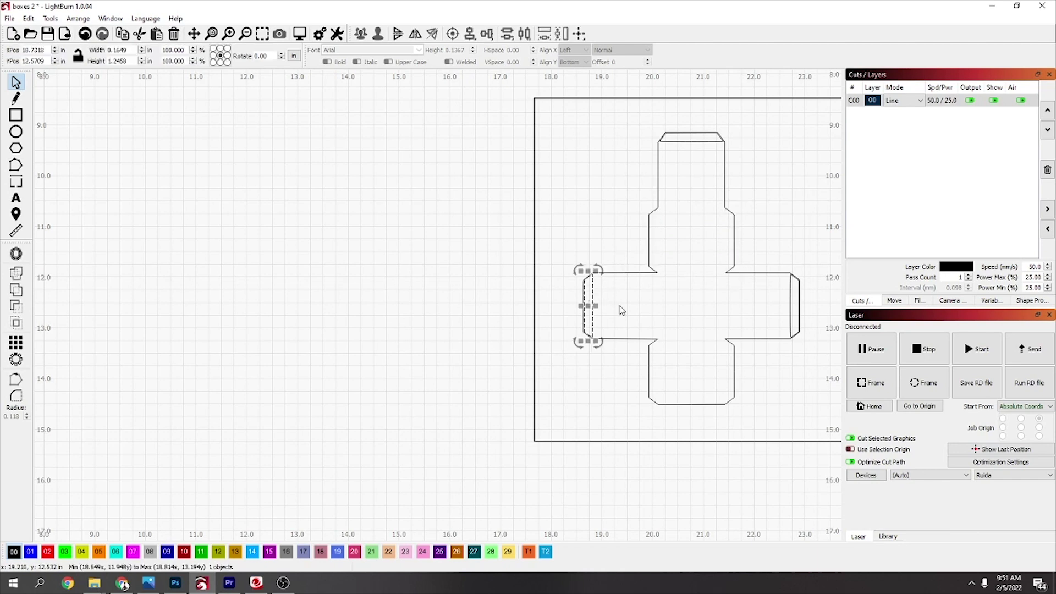
pyautogui.press('Delete')
pyautogui.click(793, 317)
pyautogui.press('Delete')
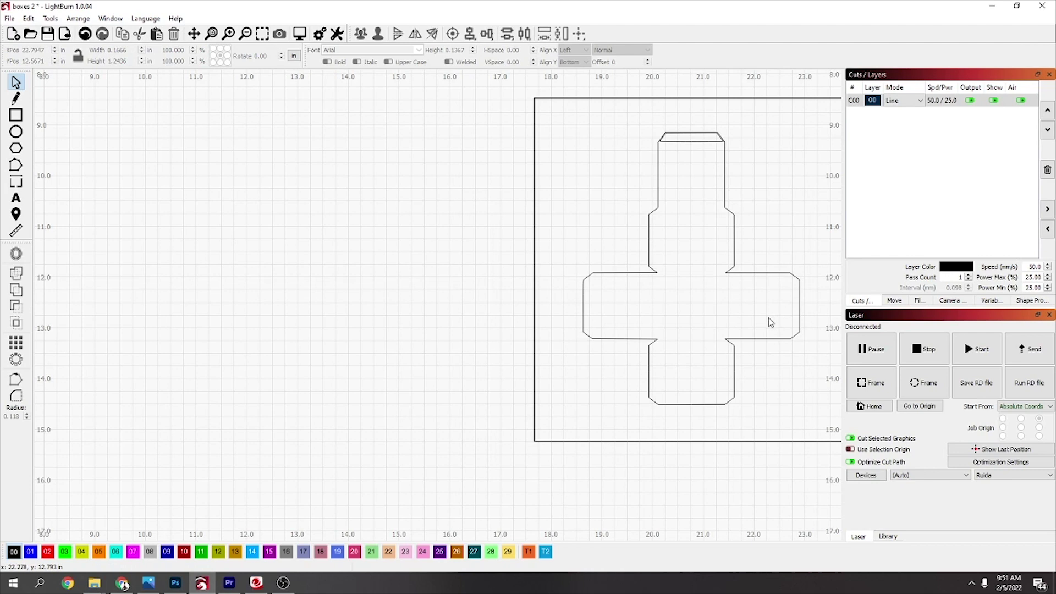
# Step: Delete the outer rectangle around the trace and centre the view on the cross outline
pyautogui.scroll(-2, 754, 311)
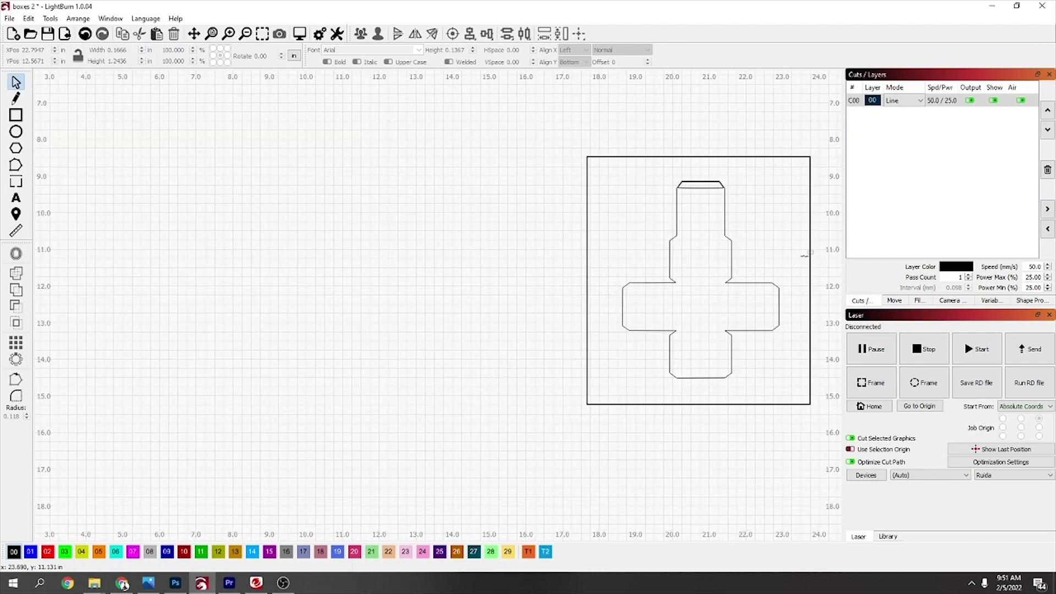
pyautogui.click(808, 255)
pyautogui.press('Delete')
pyautogui.scroll(3, 630, 170)
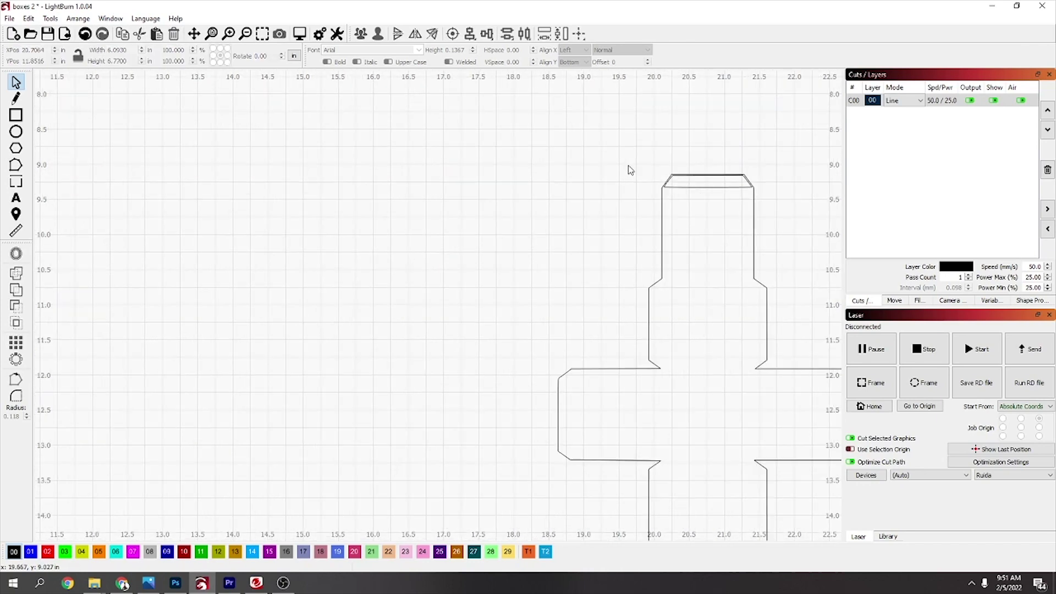
pyautogui.scroll(2, 715, 193)
pyautogui.scroll(-5, 724, 201)
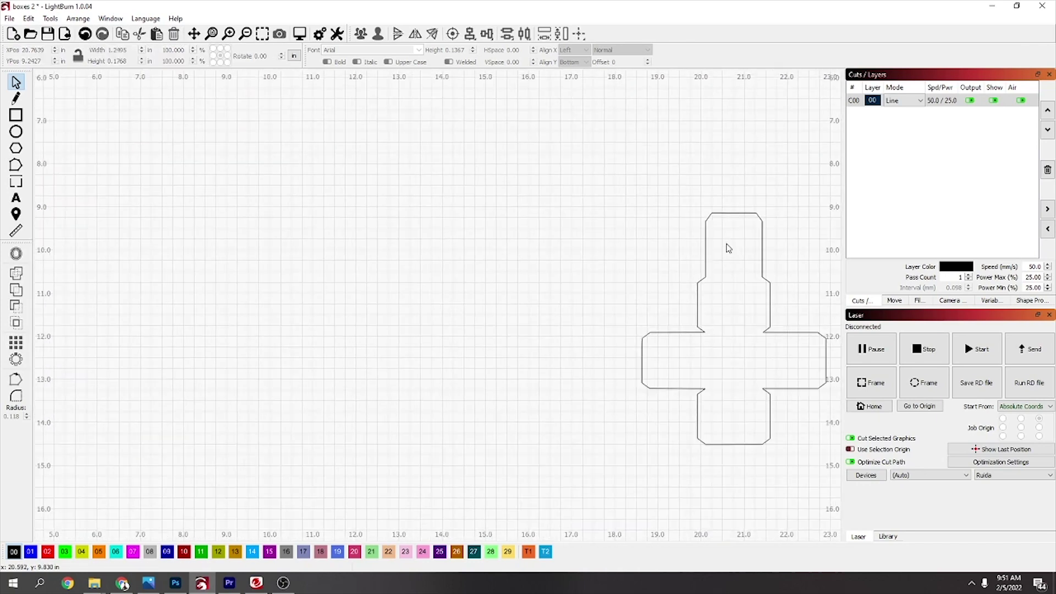
pyautogui.moveTo(704, 301); pyautogui.dragTo(592, 266)
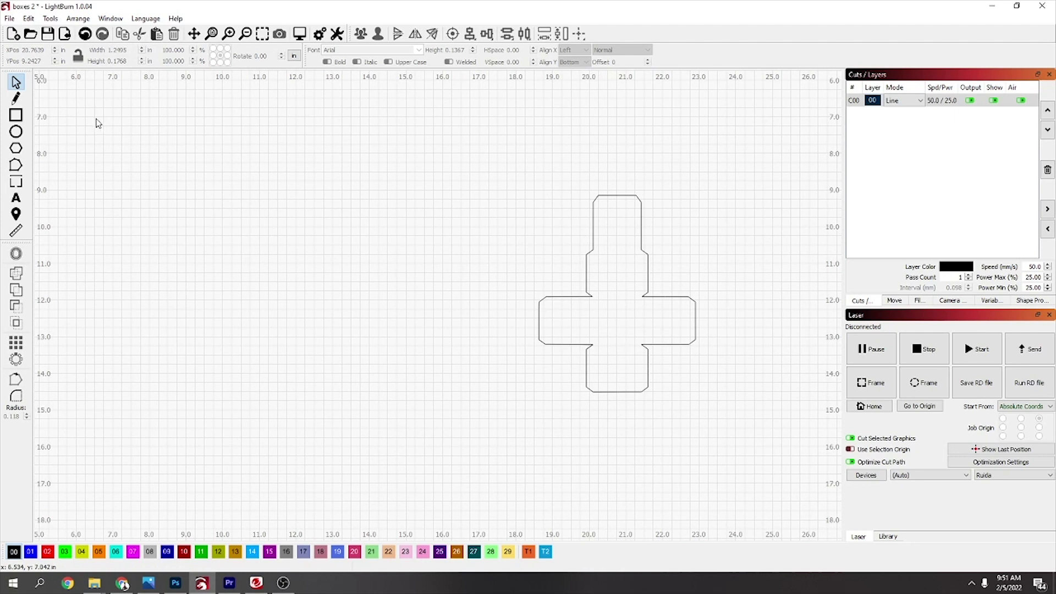
pyautogui.click(16, 98)
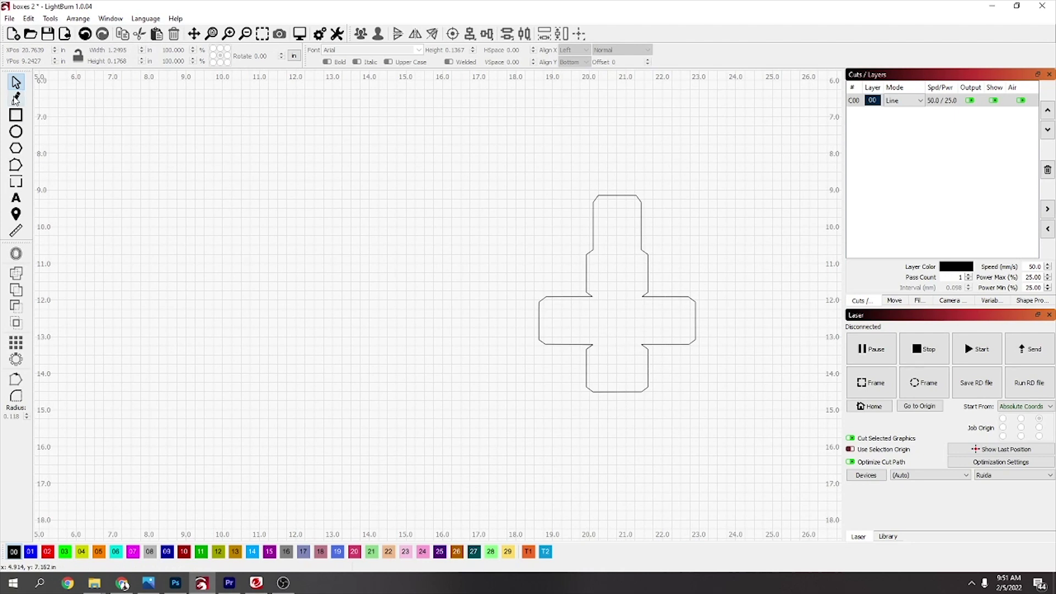
# Step: On the red layer 02, draw fold lines along the middle square's four edges
pyautogui.click(48, 551)
pyautogui.click(594, 346)
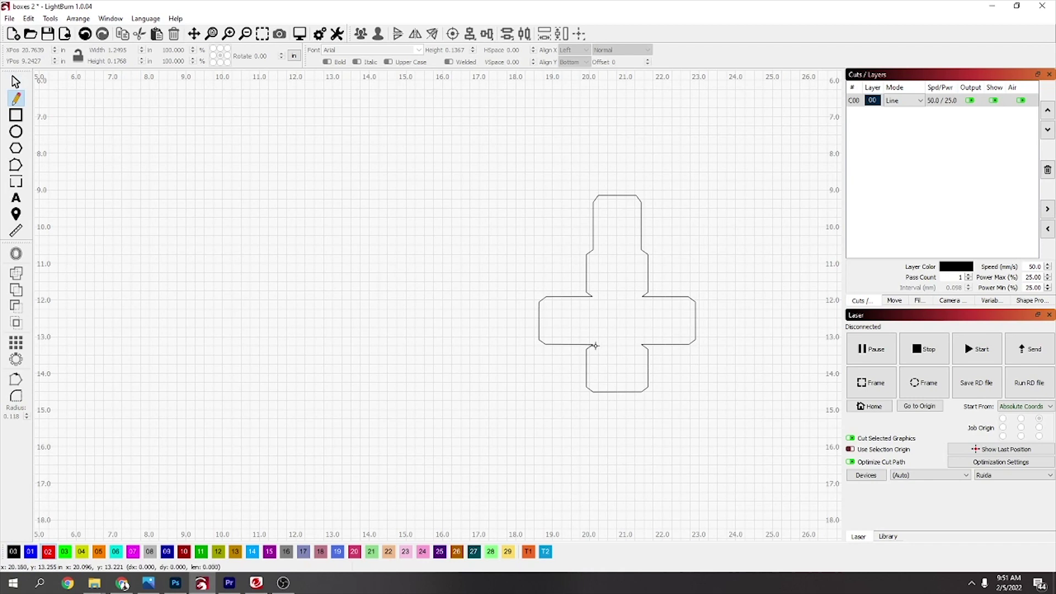
pyautogui.click(642, 346)
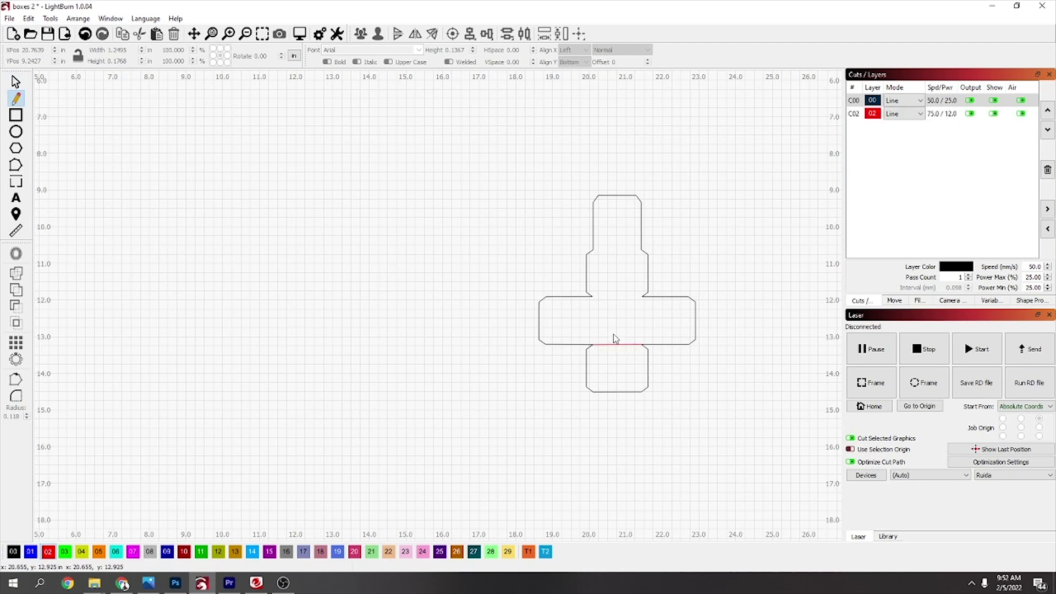
pyautogui.click(595, 297)
pyautogui.click(642, 297)
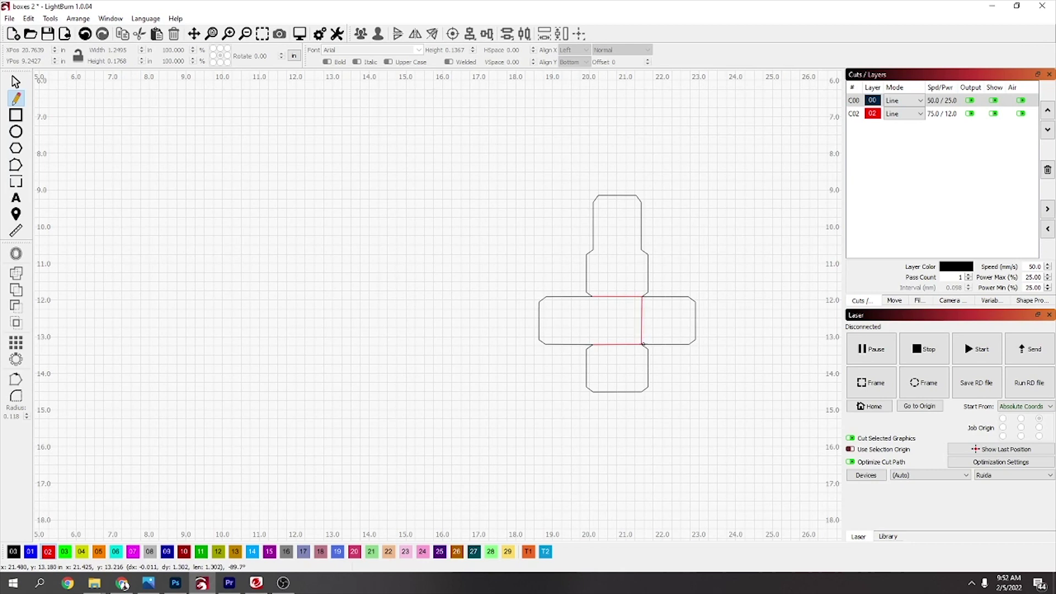
pyautogui.click(642, 345)
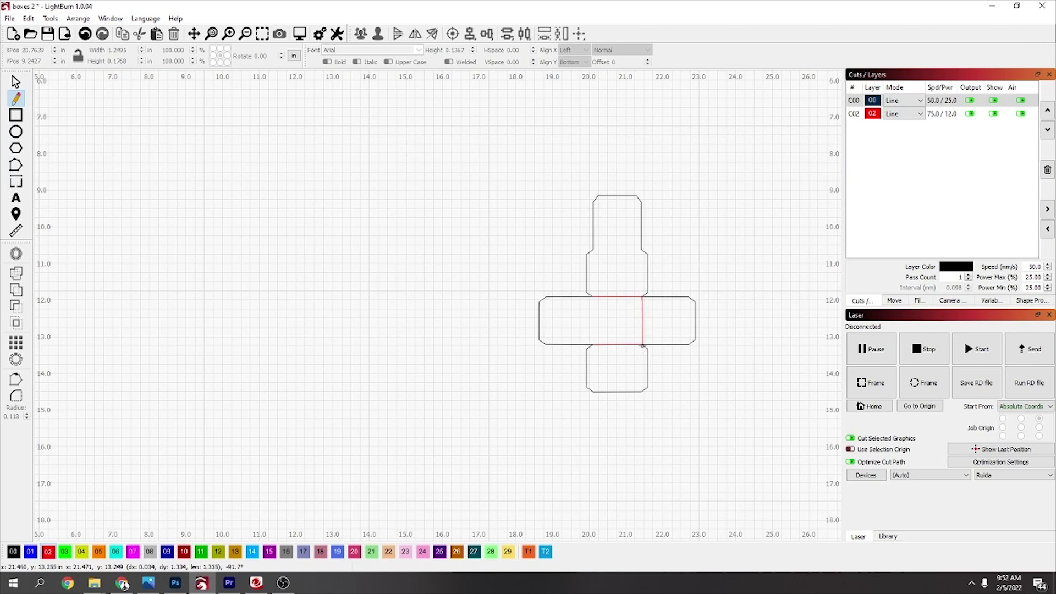
pyautogui.click(592, 344)
pyautogui.rightClick(594, 311)
pyautogui.click(591, 297)
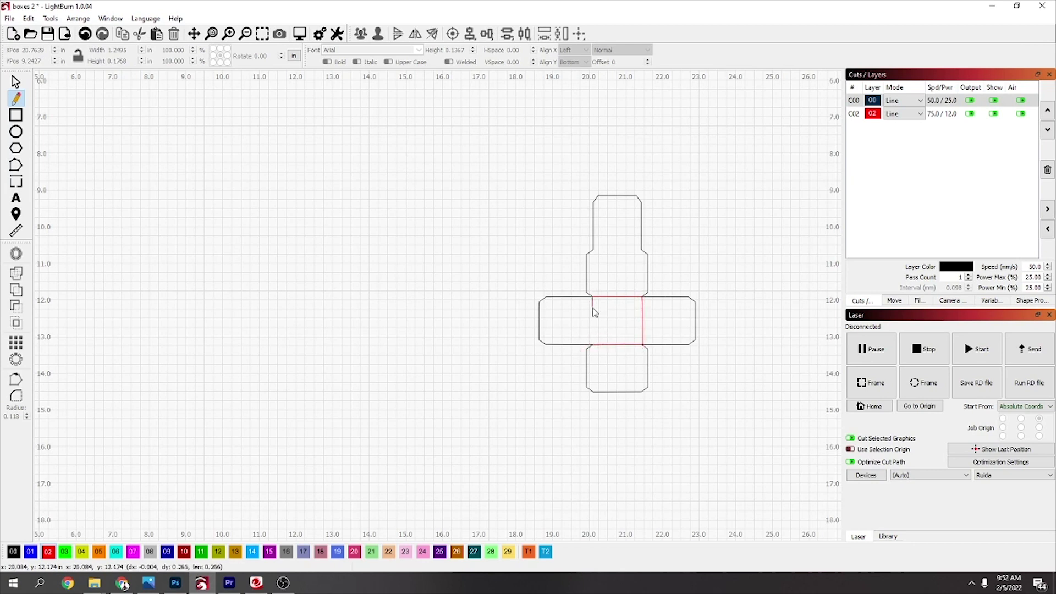
pyautogui.click(592, 345)
pyautogui.rightClick(662, 319)
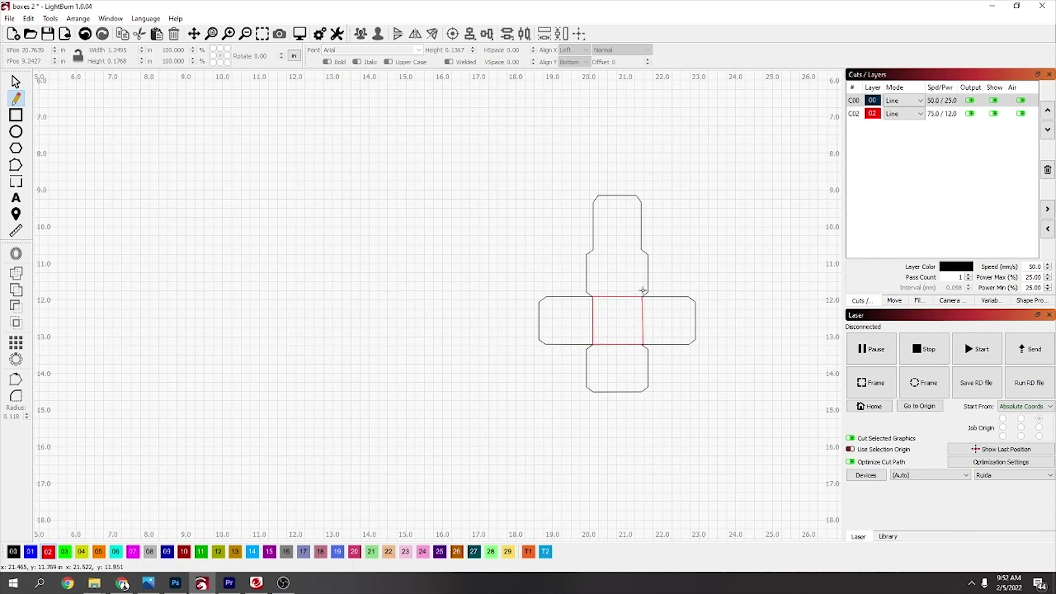
# Step: Add red fold lines at the joints to the upper square and both side flaps
pyautogui.click(593, 250)
pyautogui.click(641, 251)
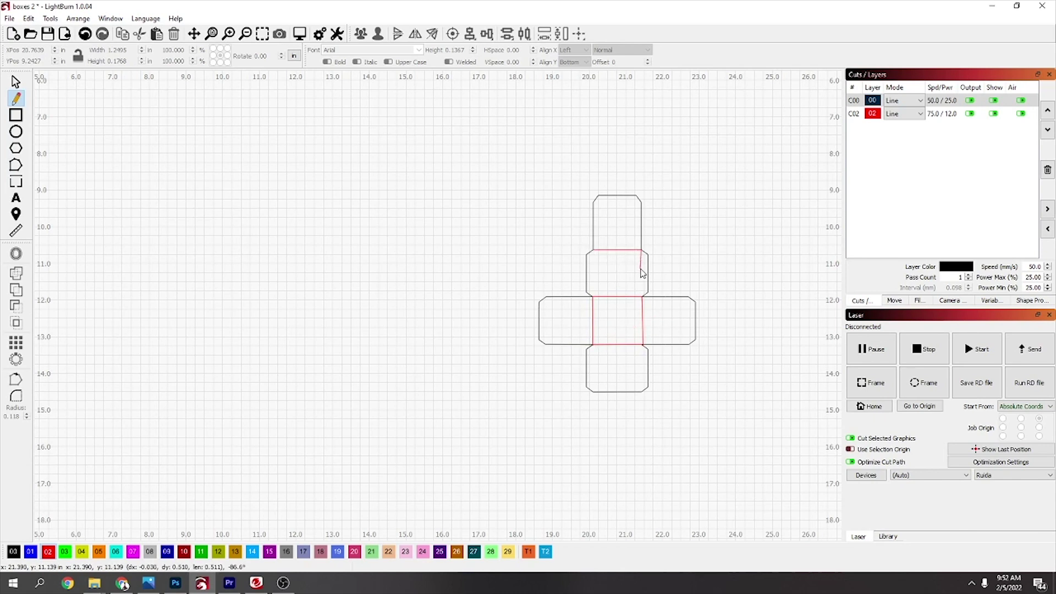
pyautogui.rightClick(643, 281)
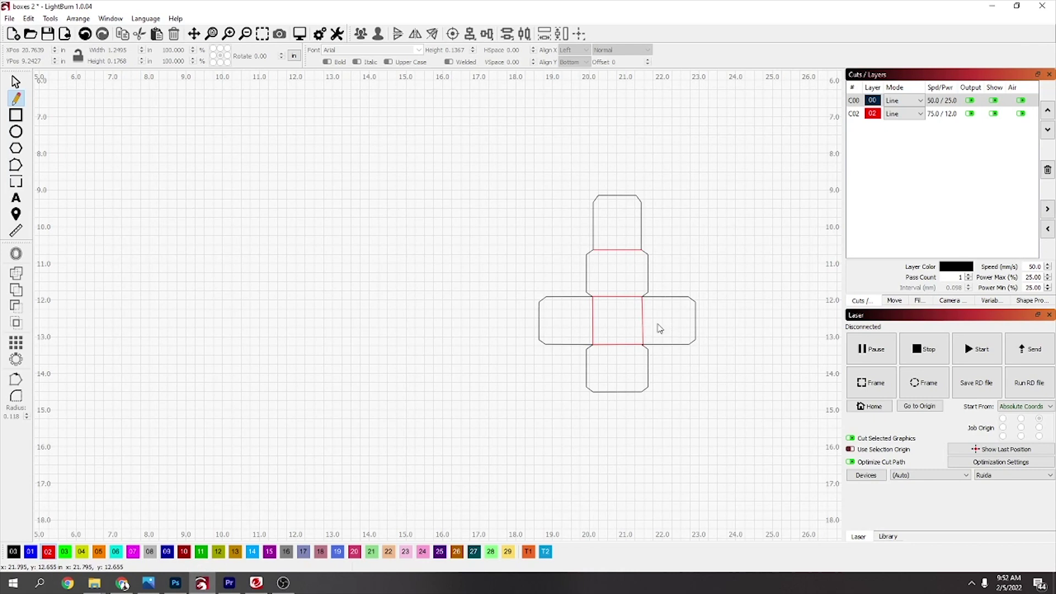
pyautogui.click(690, 298)
pyautogui.click(691, 343)
pyautogui.rightClick(552, 343)
pyautogui.click(544, 343)
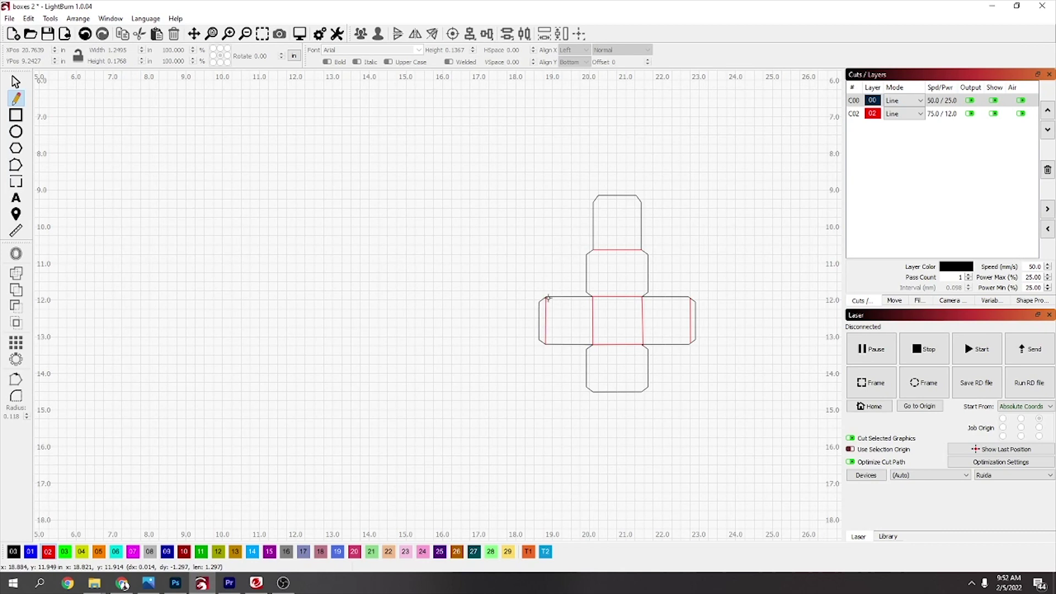
pyautogui.click(547, 297)
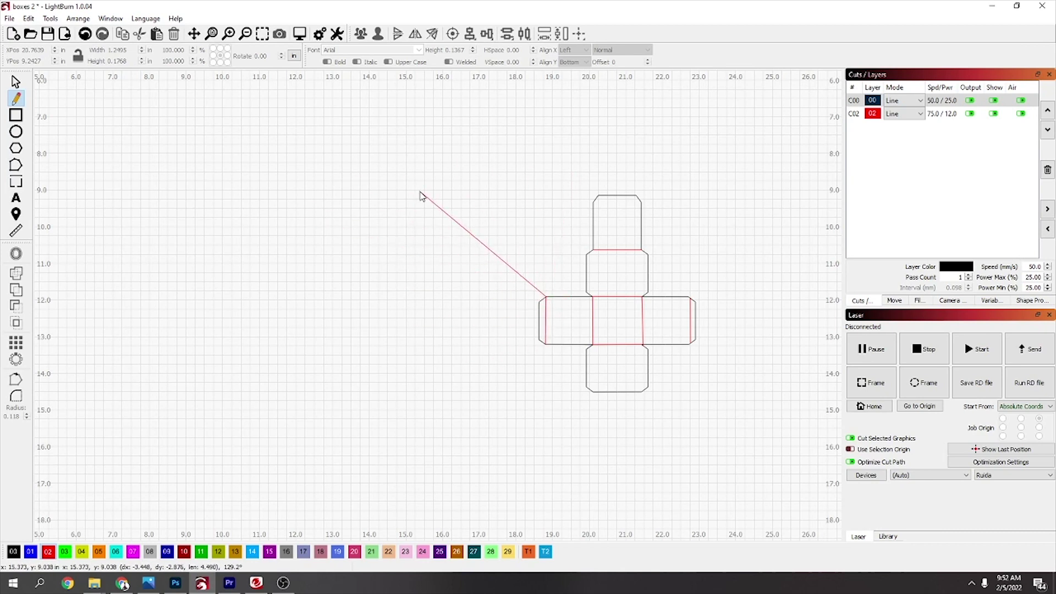
pyautogui.press('Escape')
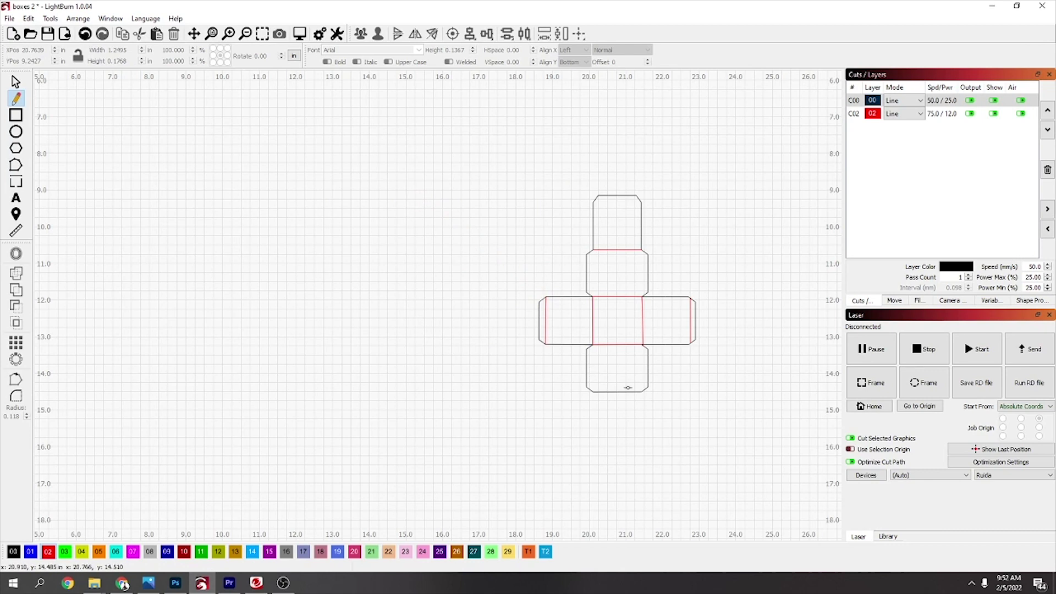
# Step: Draw red lines down the upper square's right and left edges, redoing a misplaced one
pyautogui.click(643, 252)
pyautogui.click(646, 293)
pyautogui.press('Escape')
pyautogui.hotkey('ctrl', 'z')
pyautogui.click(639, 251)
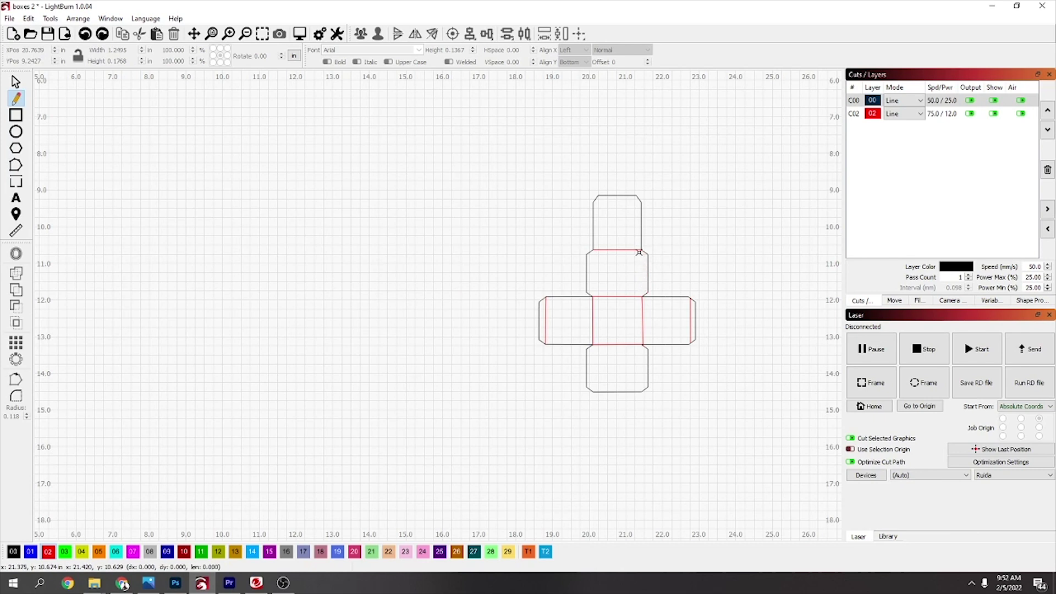
pyautogui.click(640, 295)
pyautogui.press('Escape')
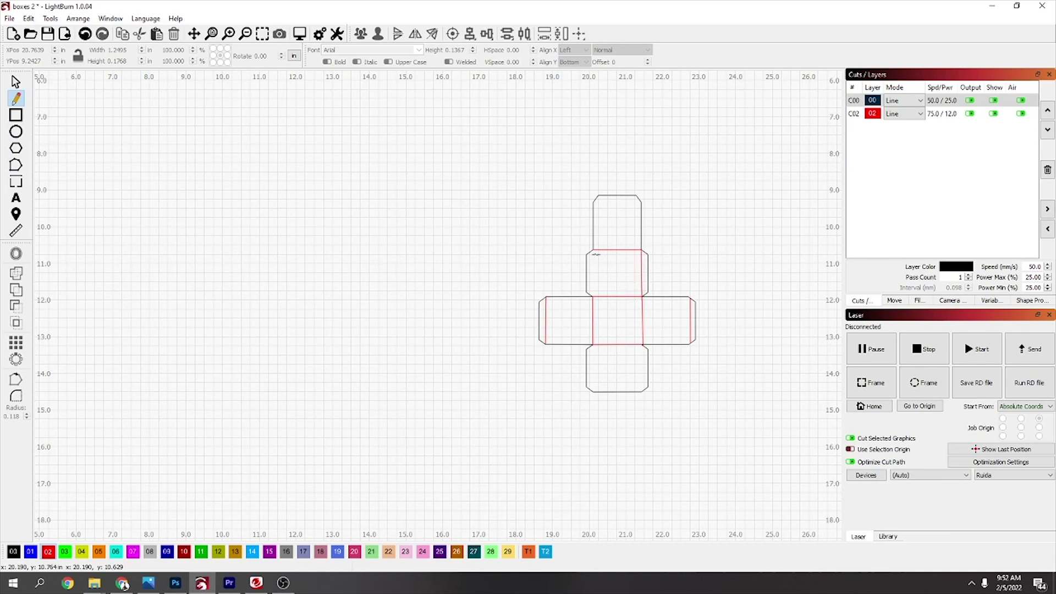
pyautogui.click(592, 250)
pyautogui.click(592, 297)
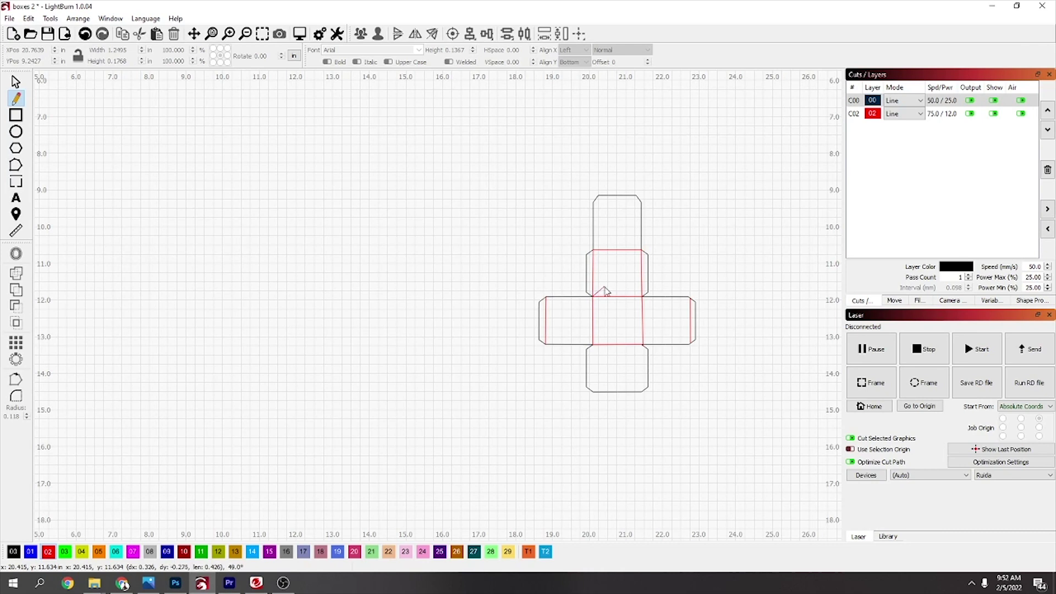
pyautogui.press('Escape')
pyautogui.click(641, 202)
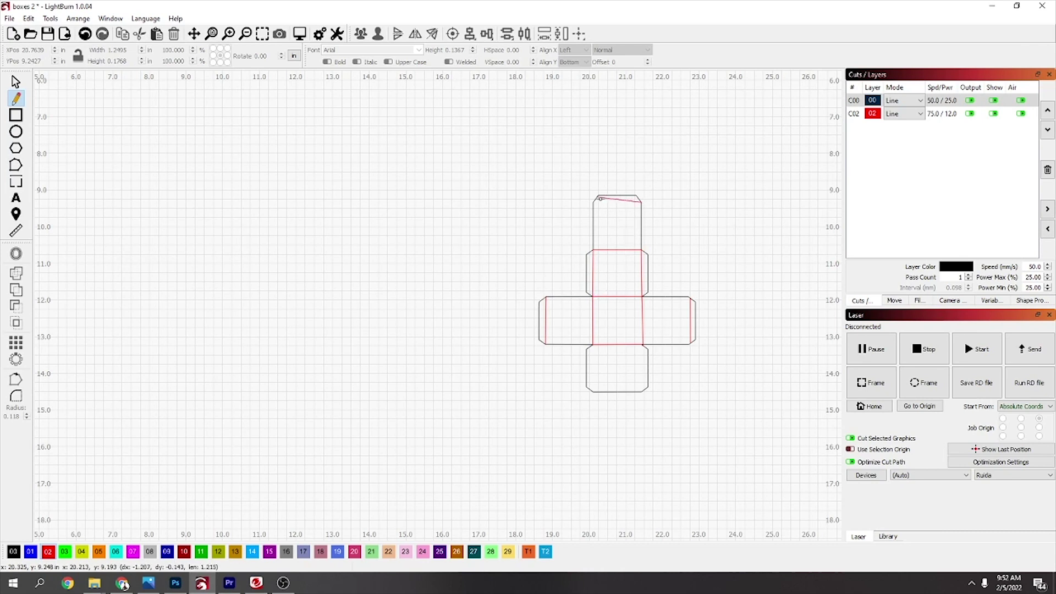
# Step: Draw the red line across the top square's upper joint
pyautogui.click(594, 202)
pyautogui.press('Escape')
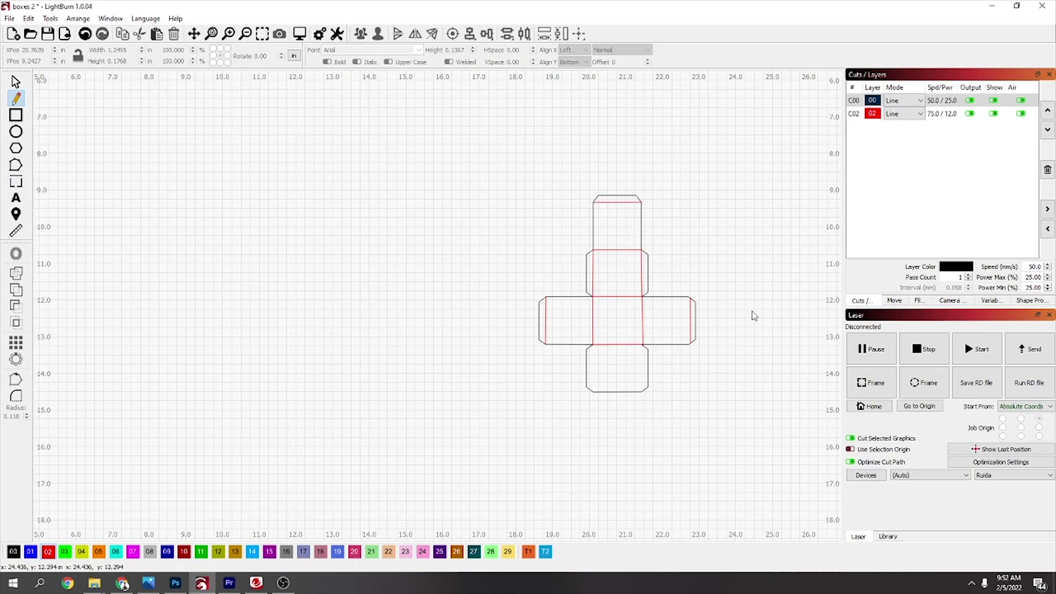
pyautogui.scroll(-1, 718, 329)
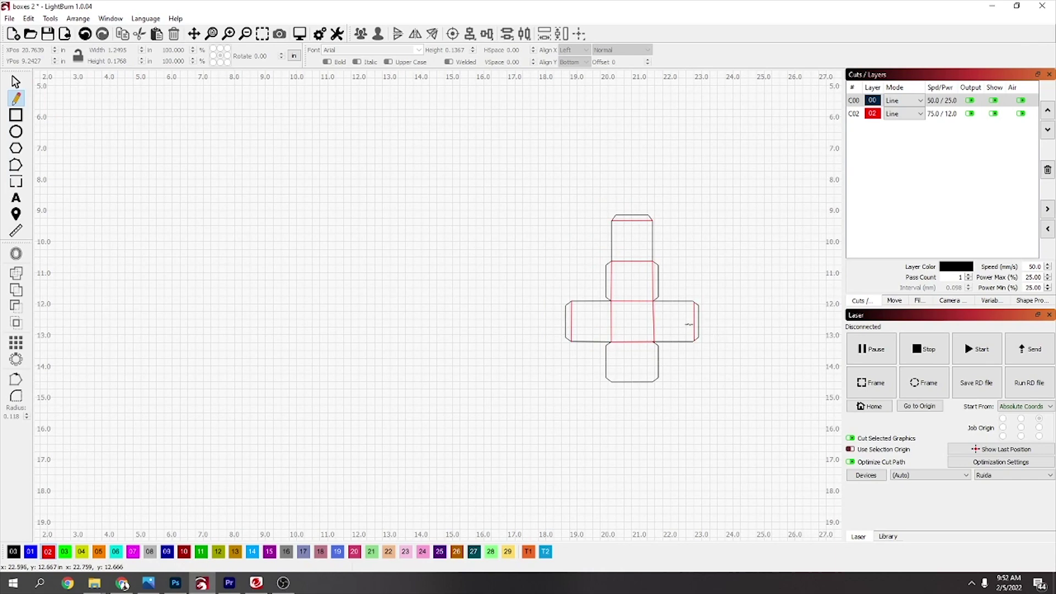
# Step: Zoom out and paste the box net image onto the canvas as a new C02 Image layer
pyautogui.scroll(-1, 720, 302)
pyautogui.scroll(-1, 718, 304)
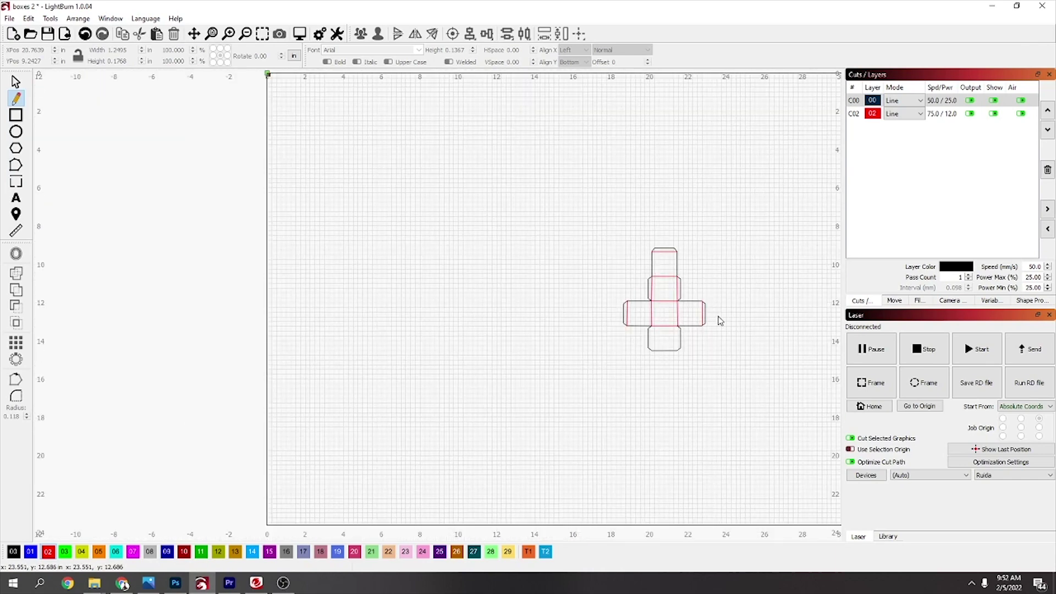
pyautogui.scroll(1, 730, 317)
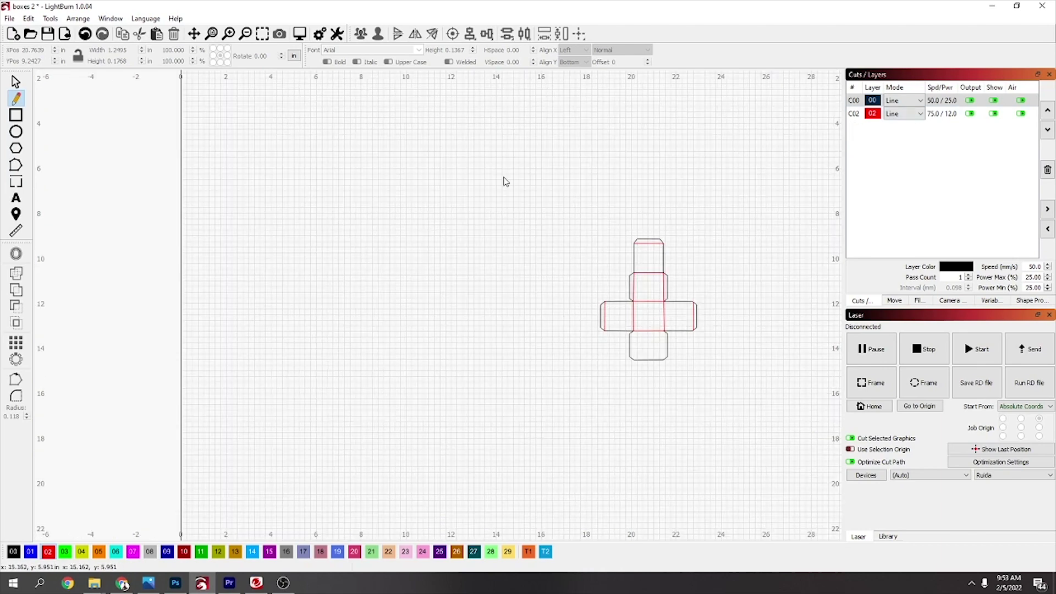
pyautogui.hotkey('ctrl', 'v')
pyautogui.scroll(3, 393, 337)
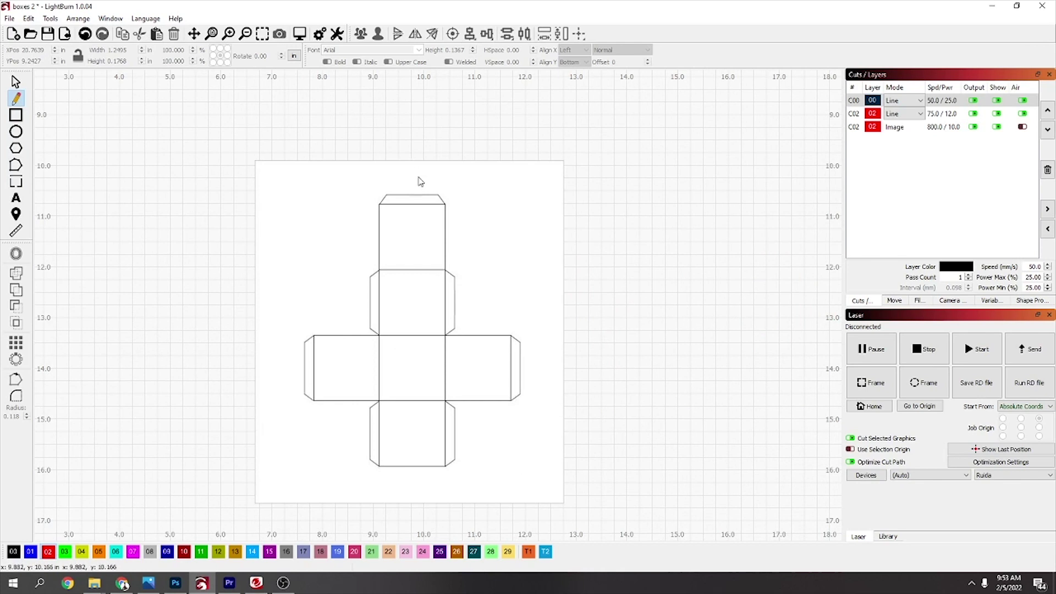
# Step: Trace the top tab's red outline: top edge and right slant down to the box
pyautogui.click(379, 205)
pyautogui.scroll(3, 389, 196)
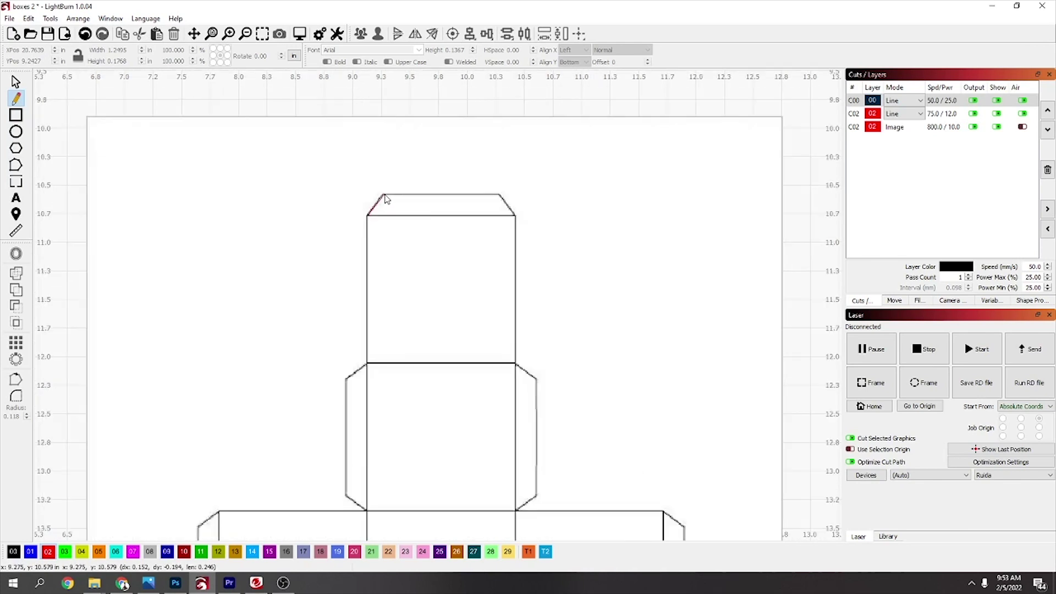
pyautogui.click(384, 195)
pyautogui.click(499, 195)
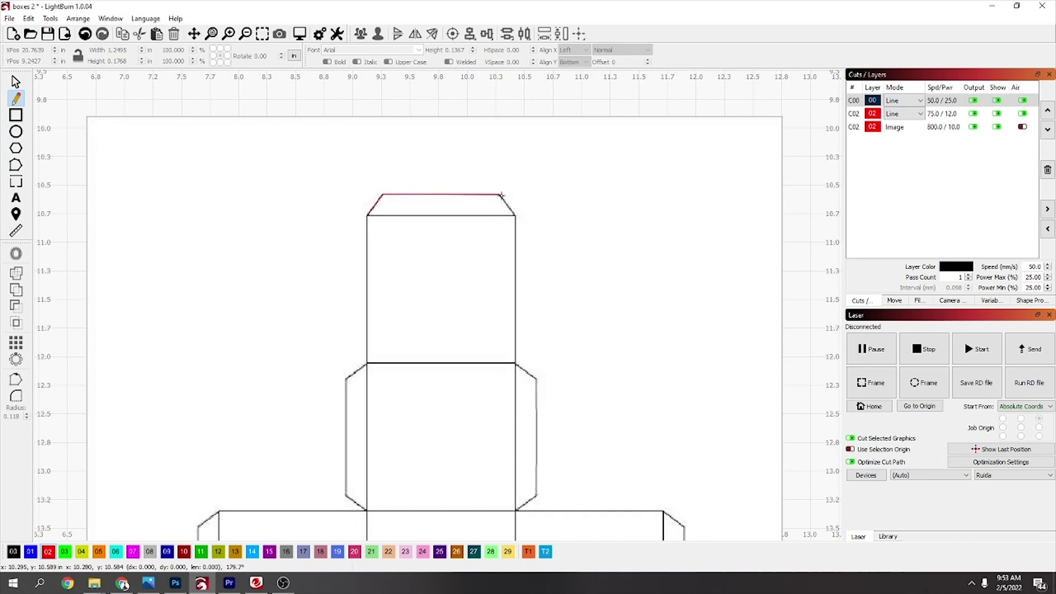
pyautogui.click(516, 215)
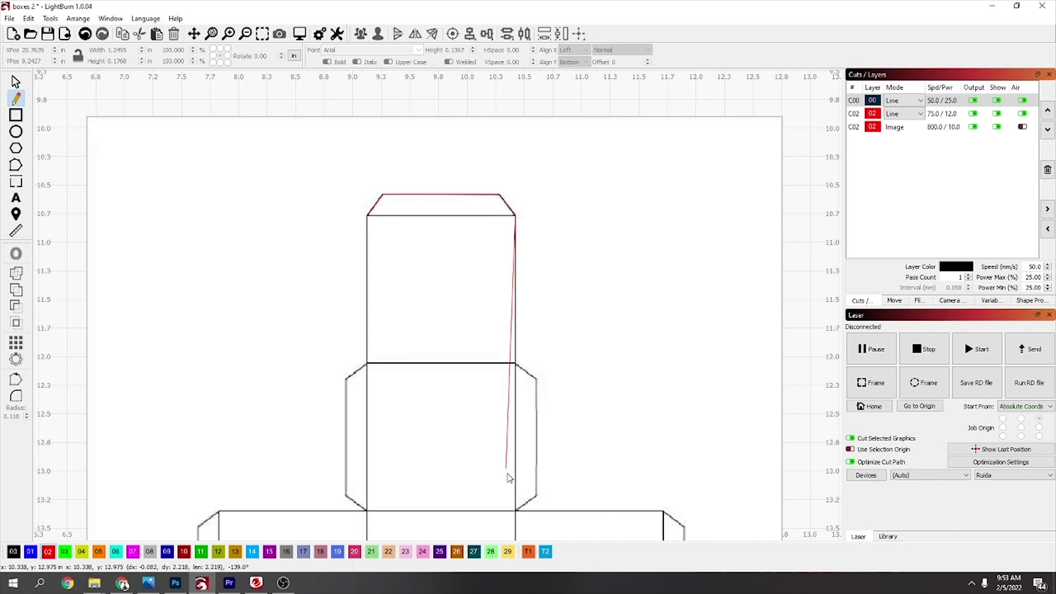
pyautogui.scroll(-2, 514, 475)
pyautogui.moveTo(525, 465); pyautogui.dragTo(578, 203)
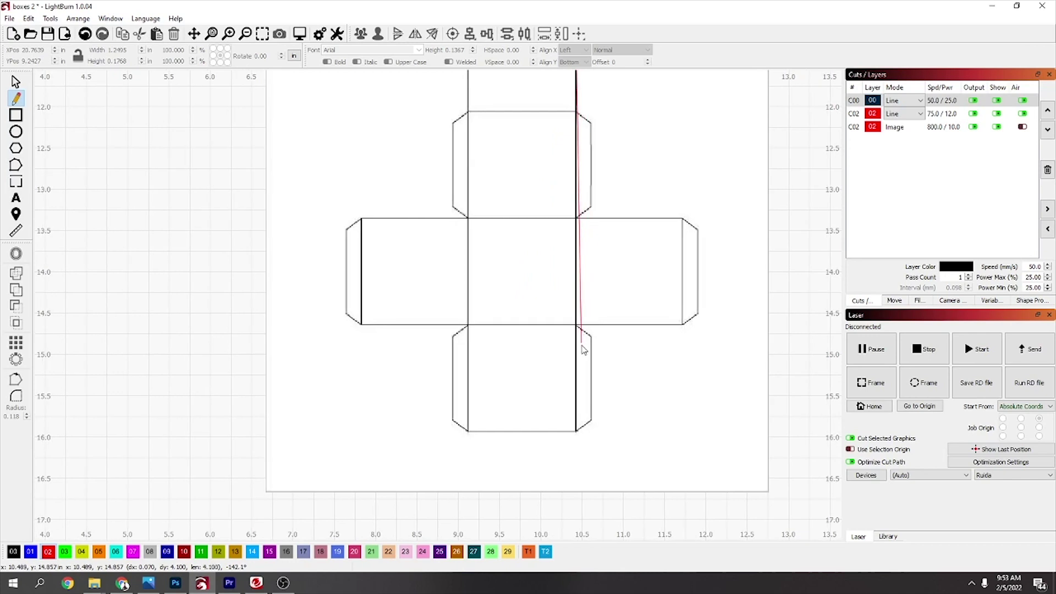
# Step: Continue the red outline around the upper tab, right panel and right tab
pyautogui.click(577, 431)
pyautogui.click(576, 110)
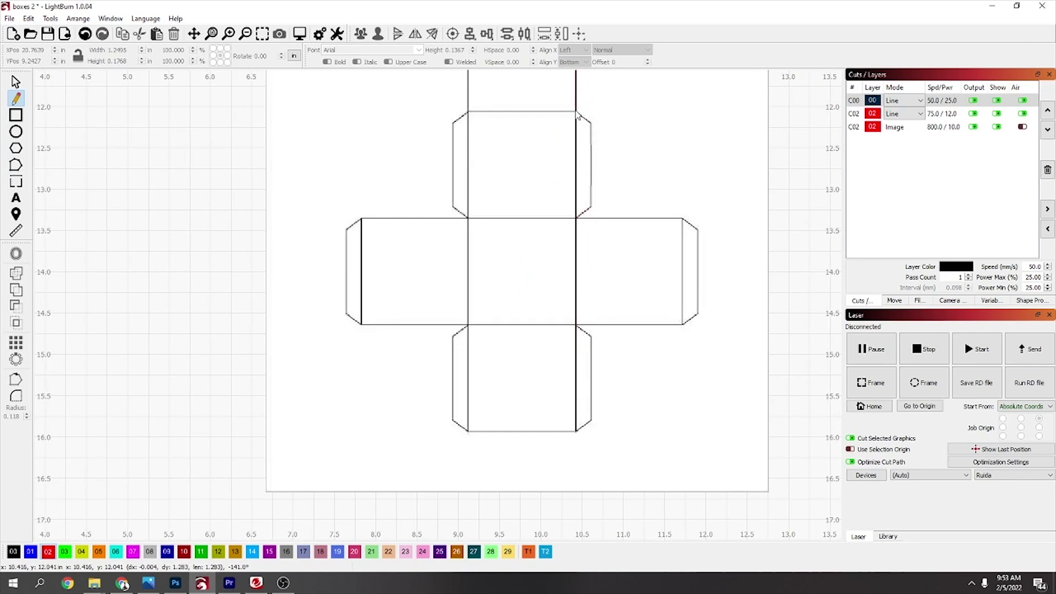
pyautogui.click(591, 122)
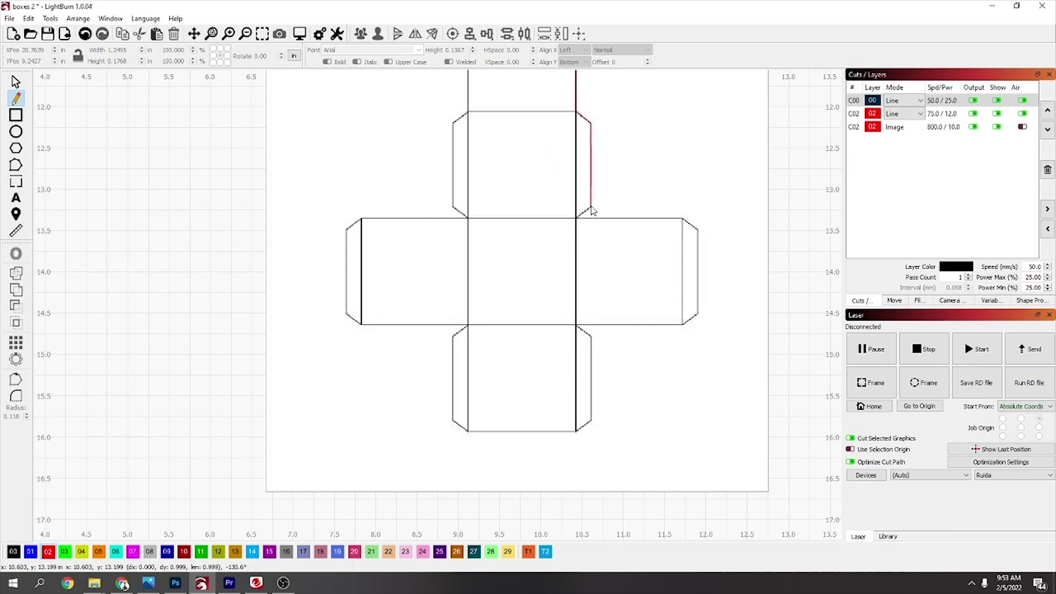
pyautogui.click(592, 208)
pyautogui.click(577, 218)
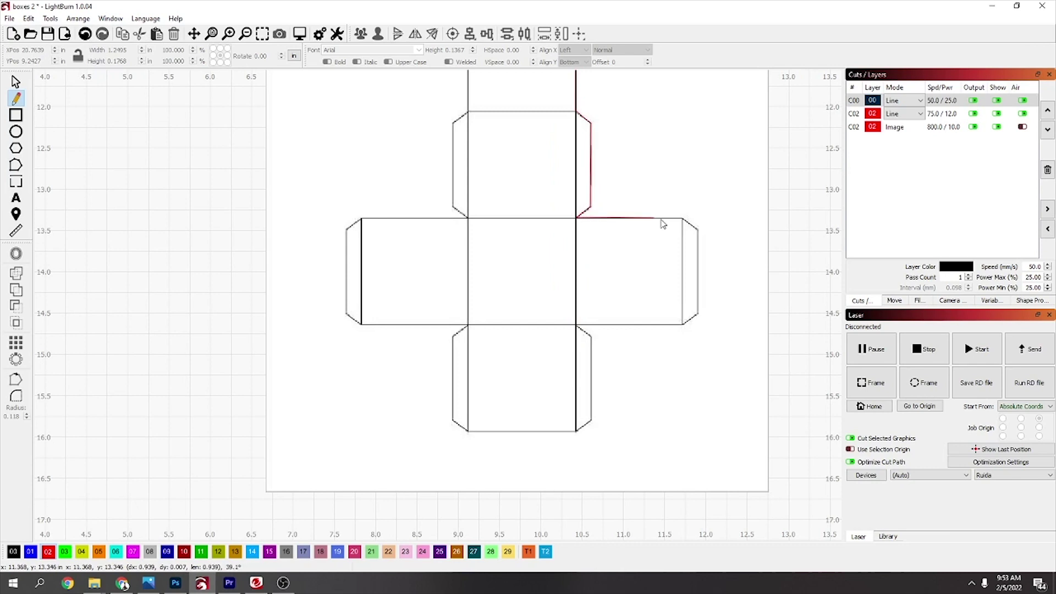
pyautogui.click(682, 218)
pyautogui.click(699, 231)
pyautogui.click(698, 315)
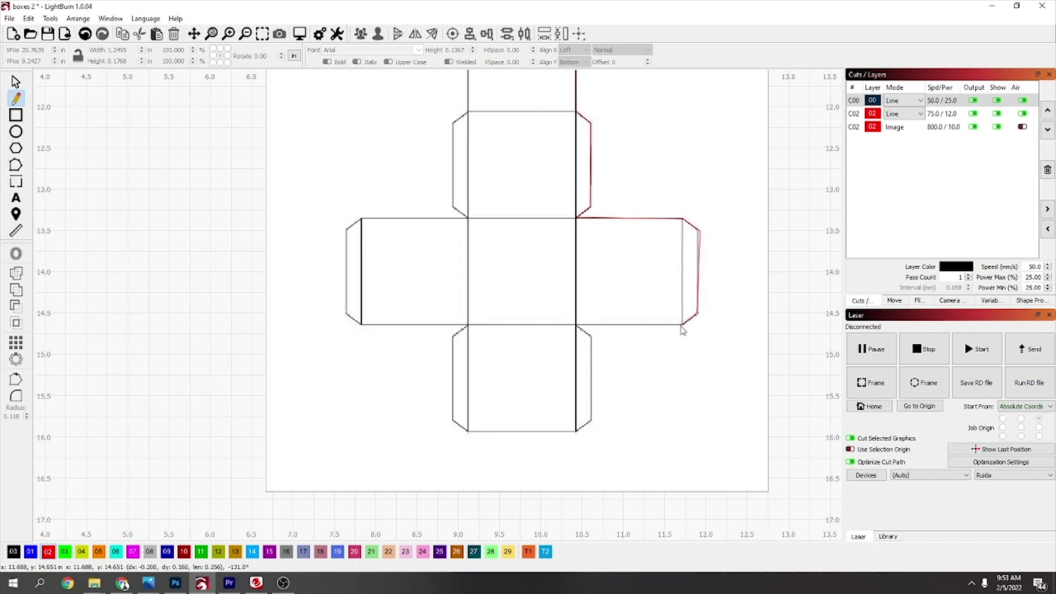
pyautogui.click(683, 324)
pyautogui.click(576, 325)
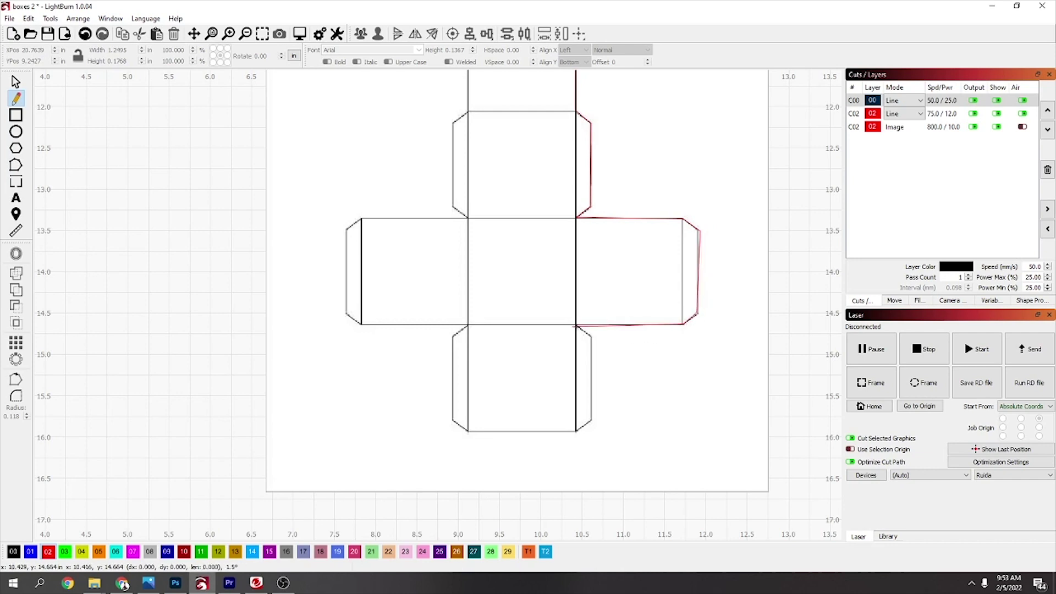
# Step: Trace the red outline around the lower tab, bottom flap, left panel and upper tab's left side
pyautogui.click(592, 336)
pyautogui.click(592, 421)
pyautogui.click(576, 431)
pyautogui.click(467, 432)
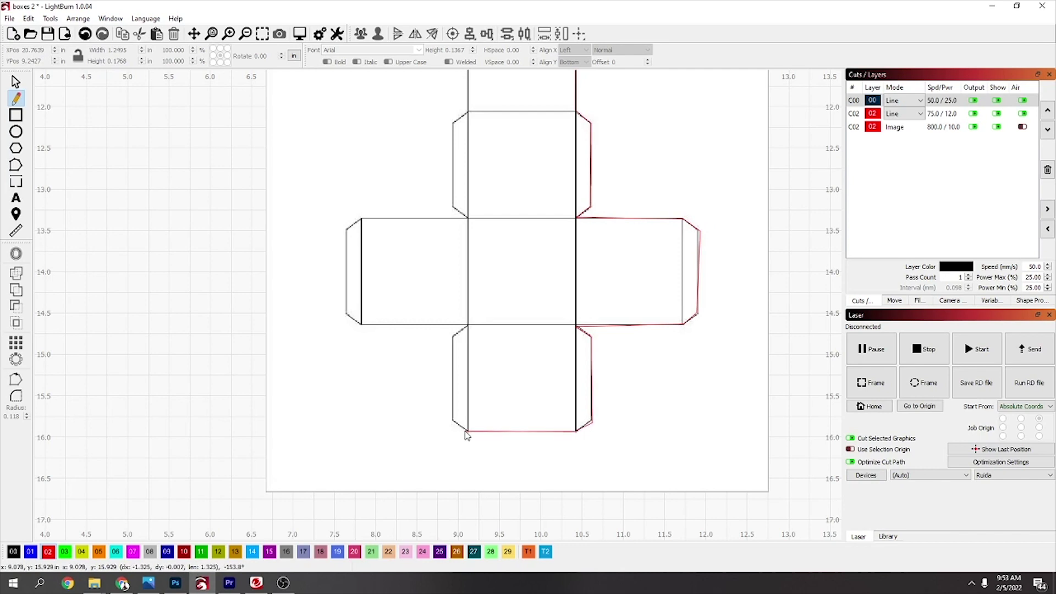
pyautogui.click(452, 421)
pyautogui.click(452, 336)
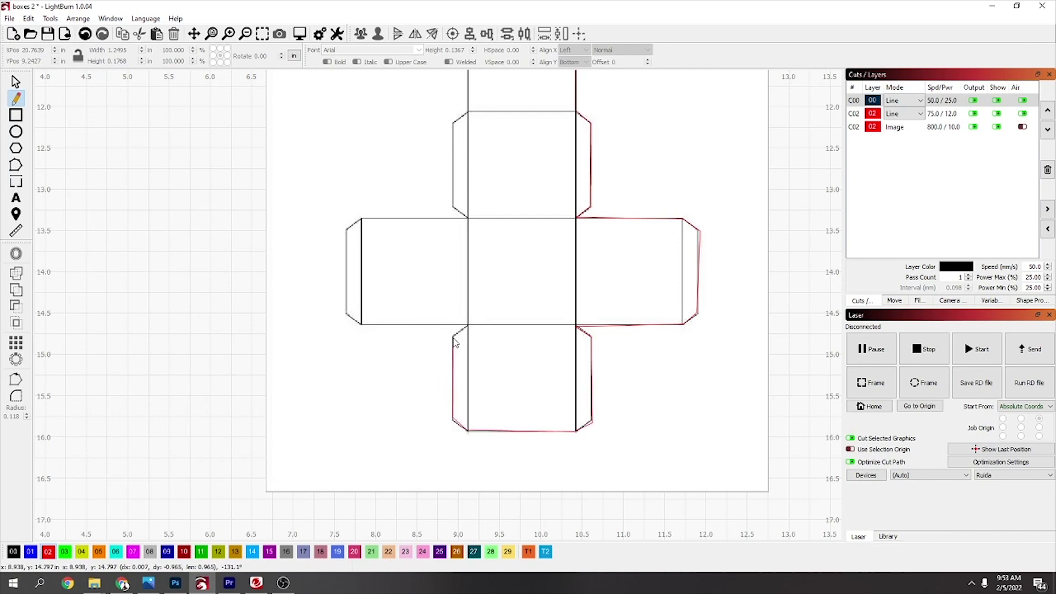
pyautogui.click(467, 325)
pyautogui.click(361, 325)
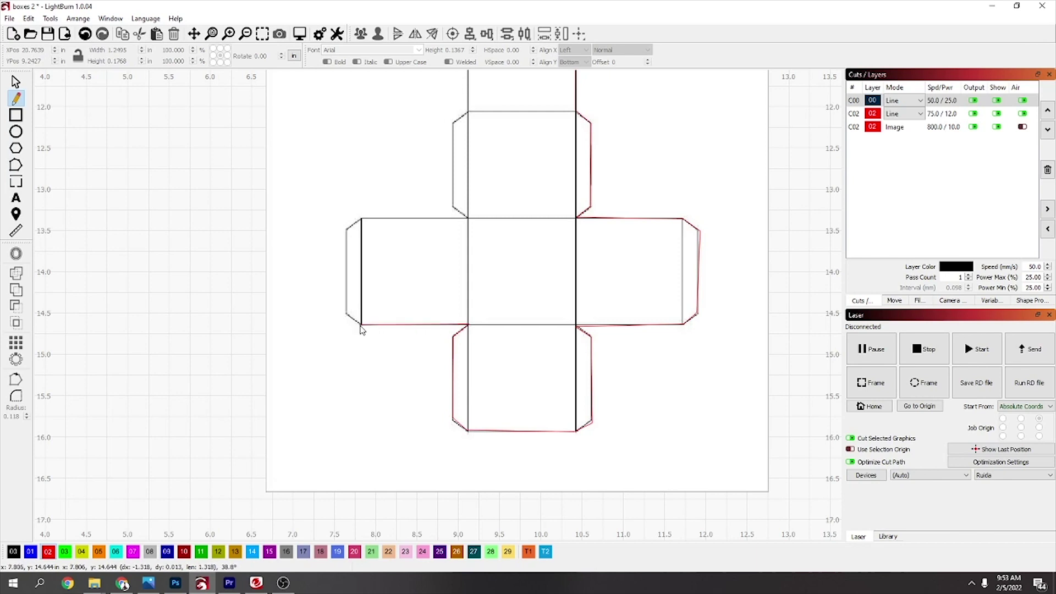
pyautogui.click(345, 315)
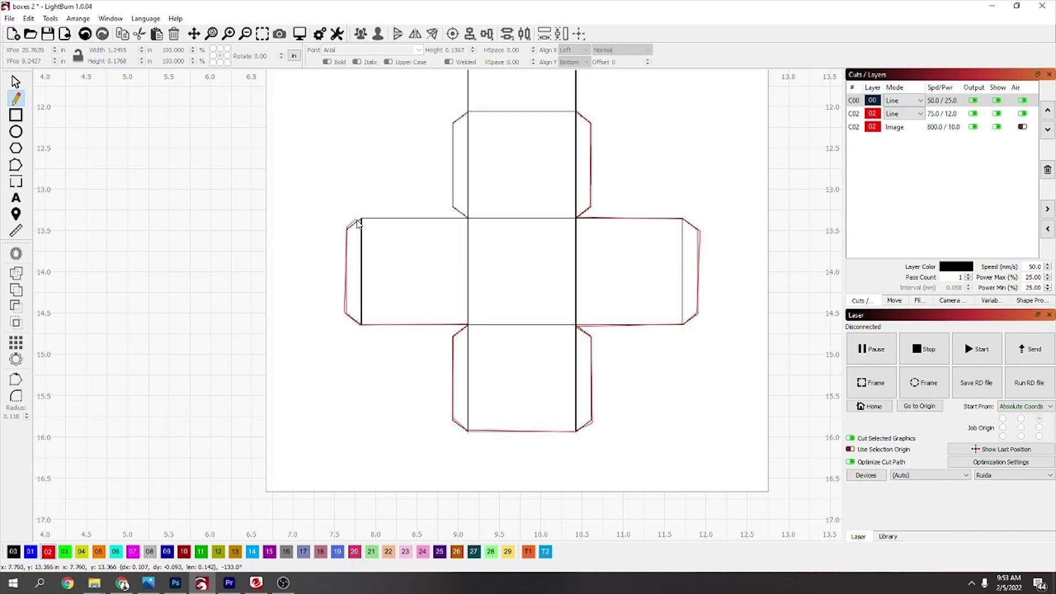
pyautogui.click(468, 218)
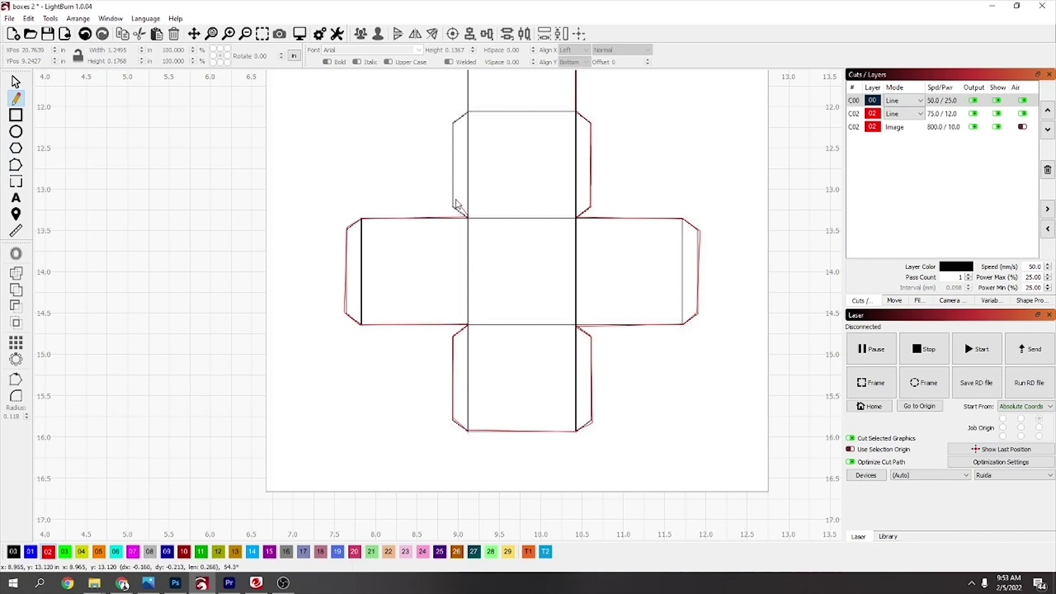
pyautogui.click(452, 208)
pyautogui.click(453, 122)
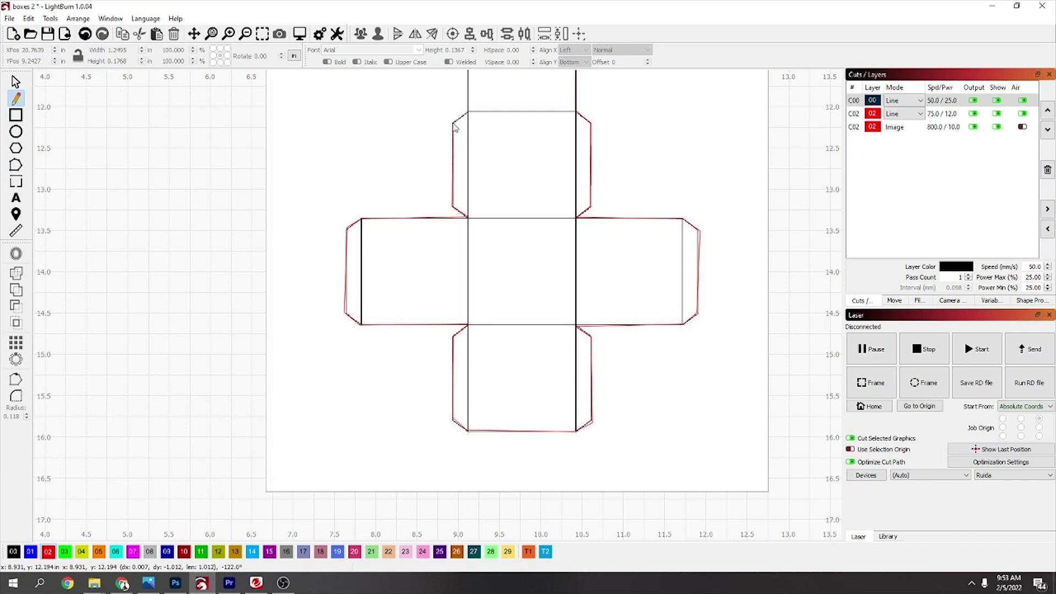
pyautogui.click(468, 114)
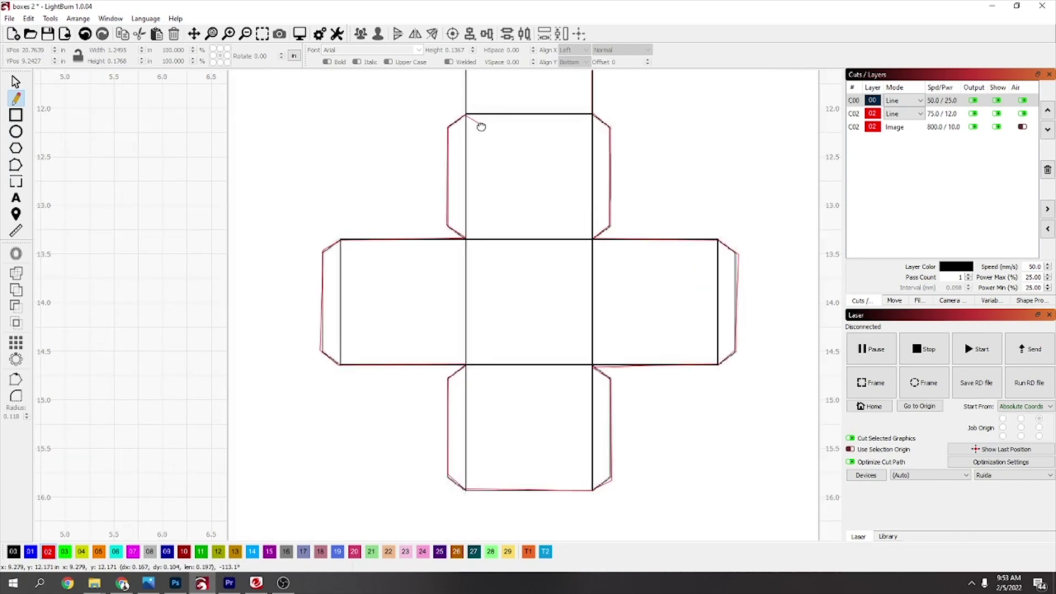
pyautogui.scroll(2, 474, 349)
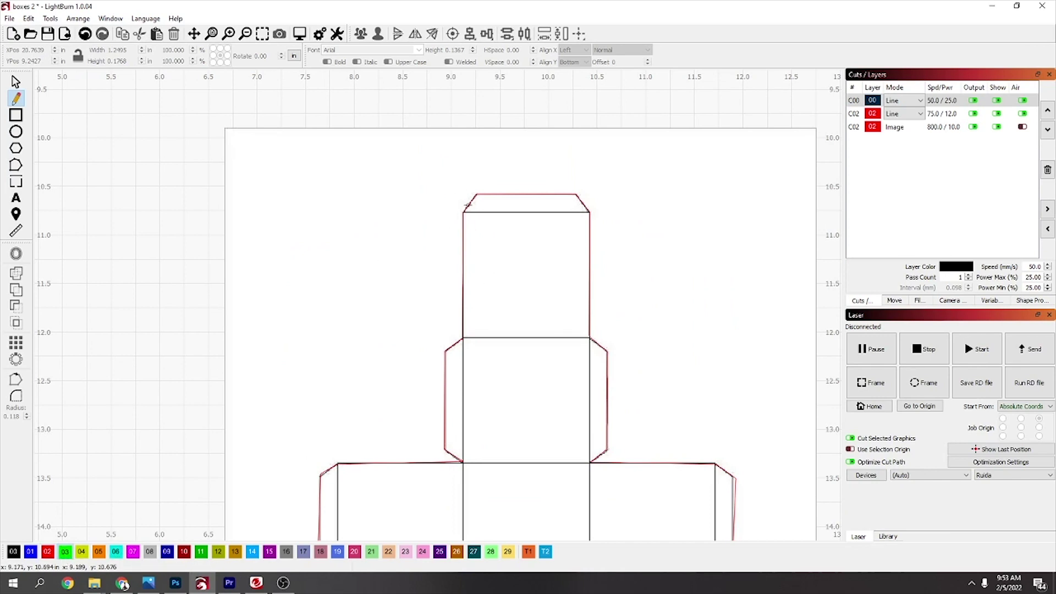
# Step: Draw a green score line across the top flap's fold
pyautogui.click(465, 212)
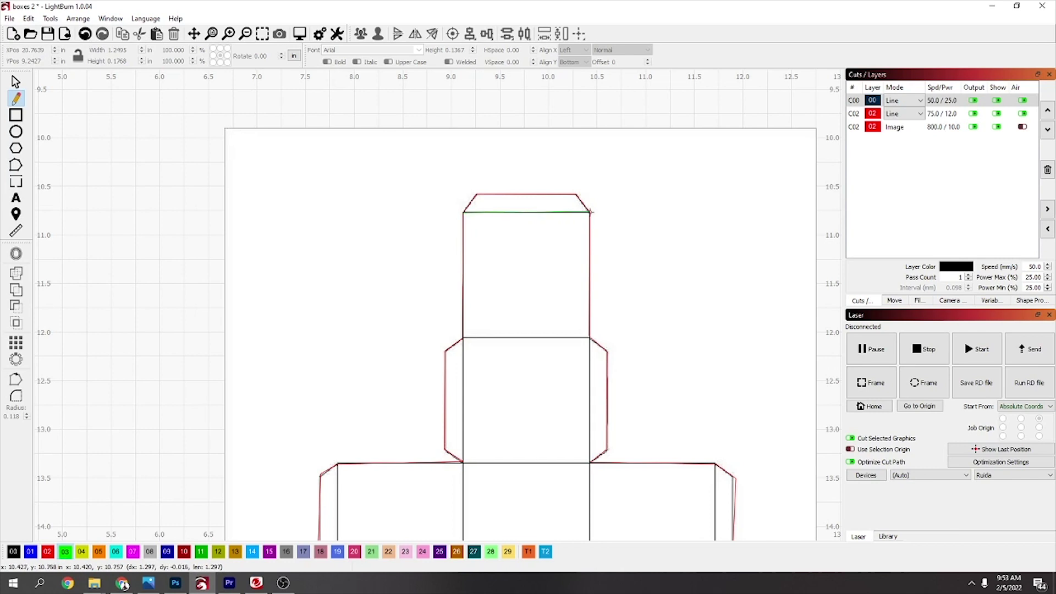
pyautogui.click(590, 211)
pyautogui.click(464, 339)
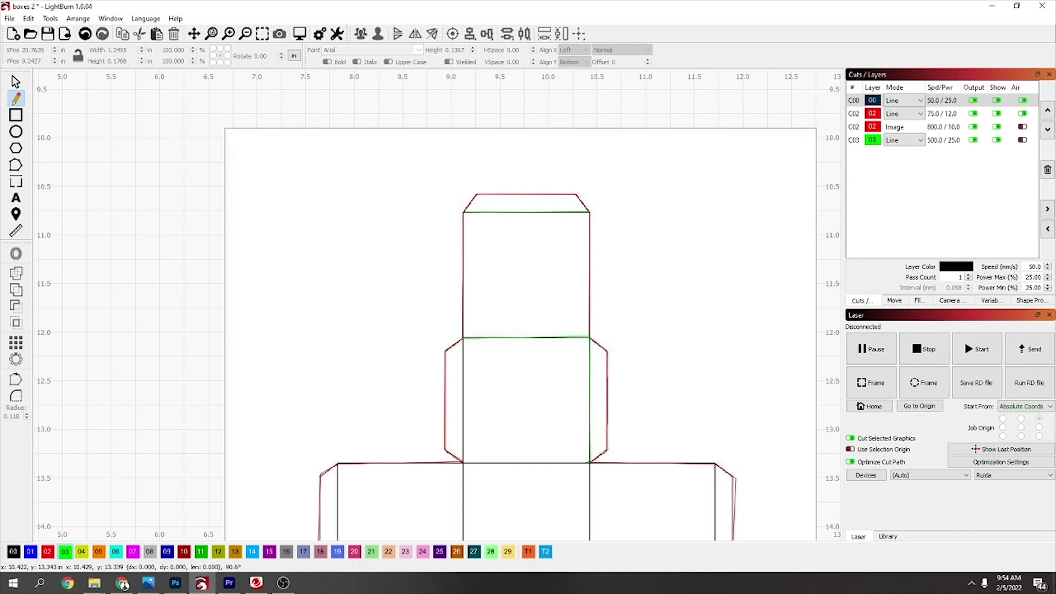
pyautogui.press('Escape')
# Step: Draw the two vertical green score lines down the central column of the net
pyautogui.click(464, 339)
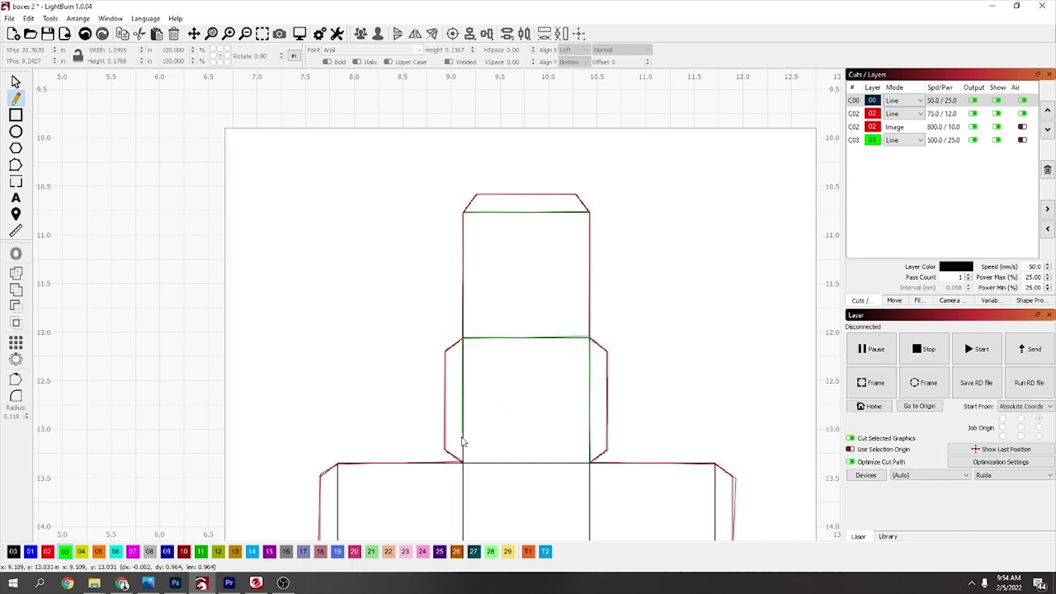
pyautogui.moveTo(476, 481)
pyautogui.mouseDown()
pyautogui.moveTo(509, 219)
pyautogui.moveTo(538, 229)
pyautogui.mouseUp()
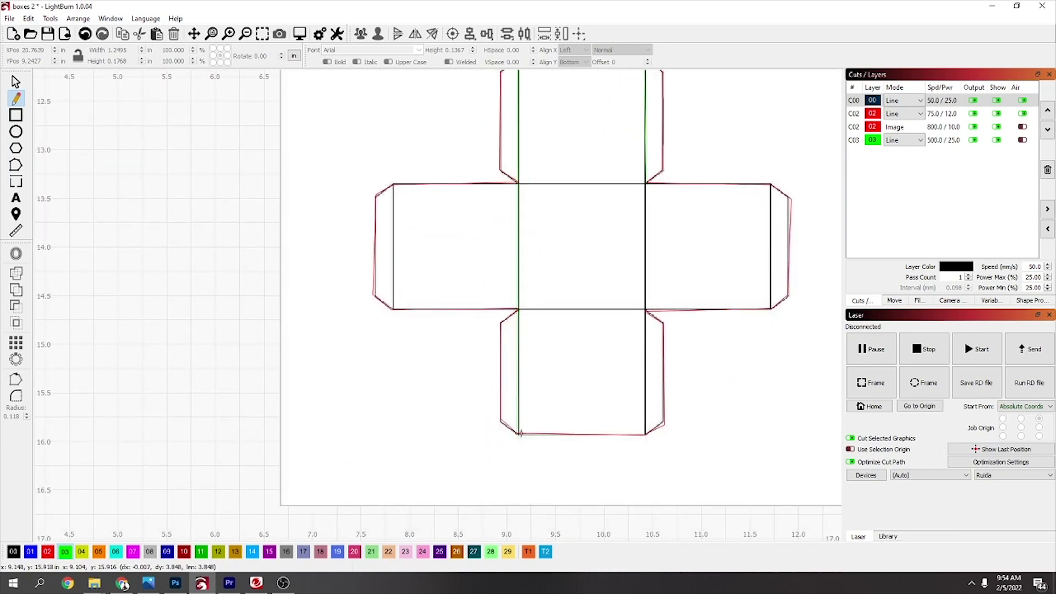
pyautogui.click(520, 434)
pyautogui.rightClick(521, 433)
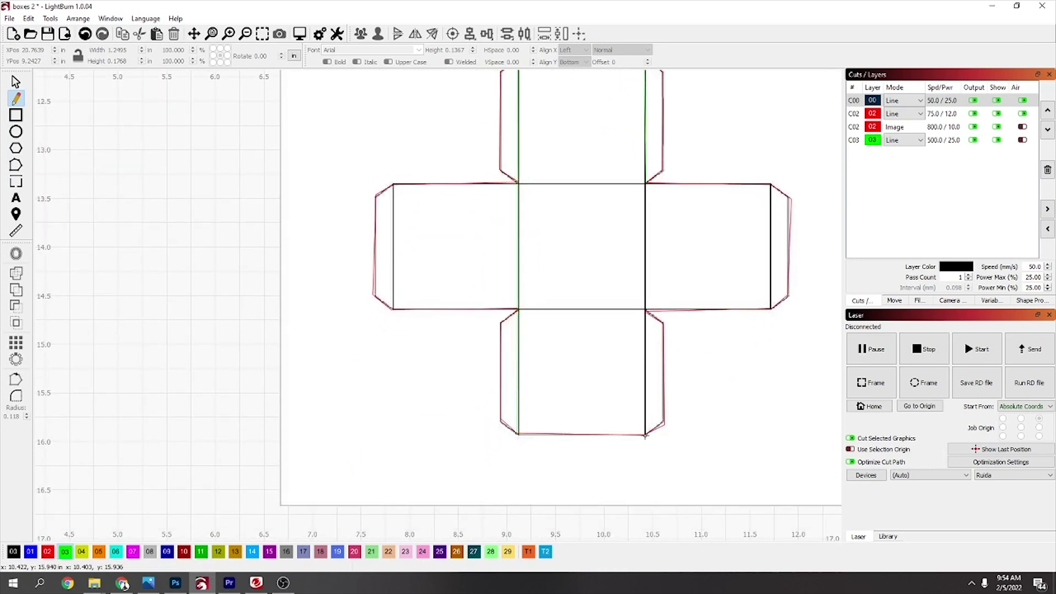
pyautogui.click(646, 435)
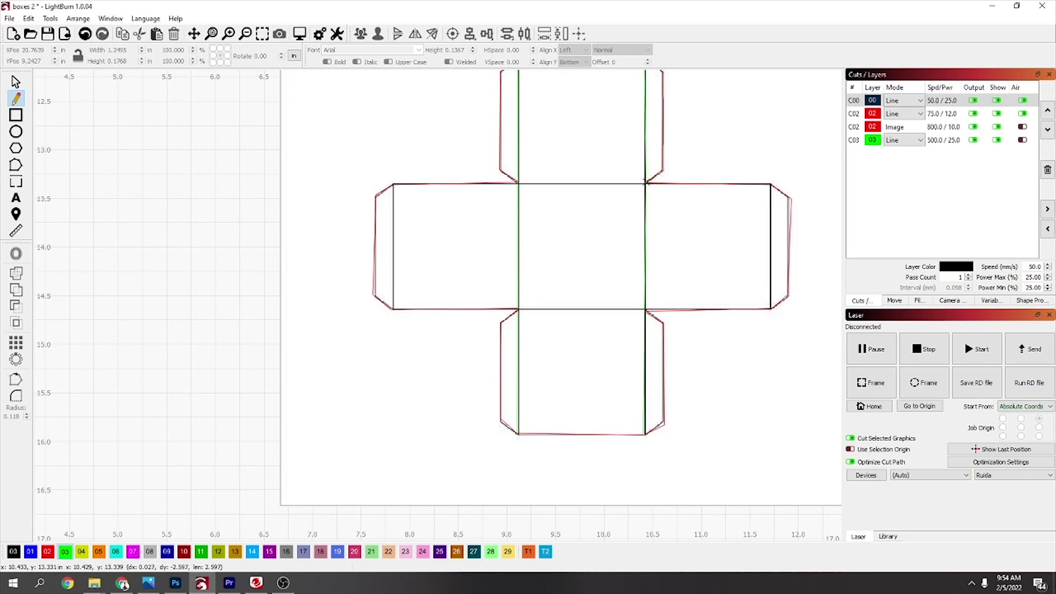
pyautogui.click(645, 182)
pyautogui.rightClick(699, 196)
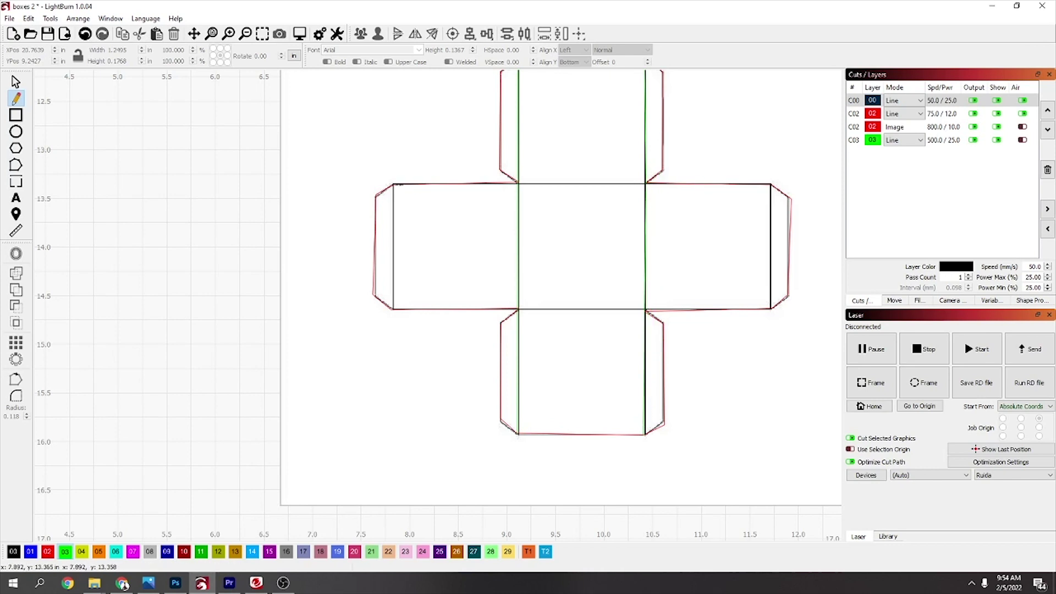
# Step: Draw green score lines along the left and right panel folds
pyautogui.click(393, 185)
pyautogui.click(393, 309)
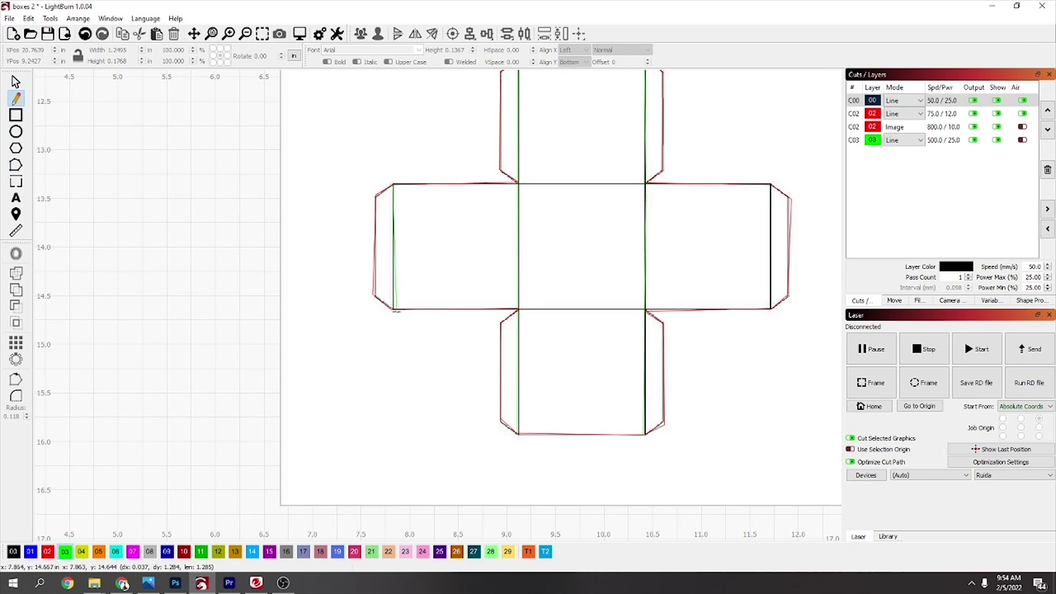
pyautogui.rightClick(769, 212)
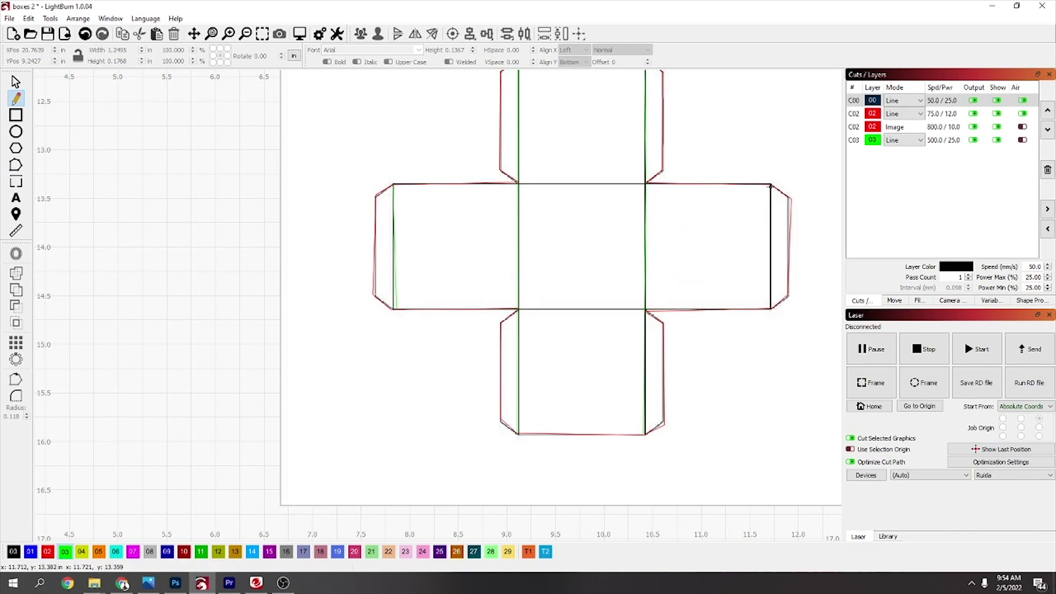
pyautogui.click(771, 186)
pyautogui.click(770, 308)
pyautogui.scroll(-3, 767, 304)
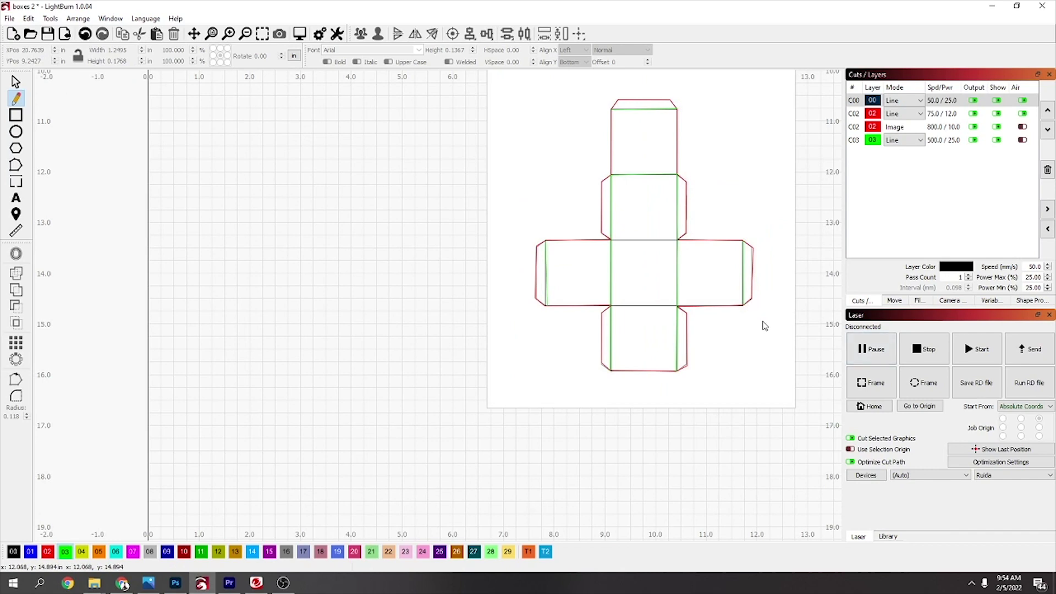
# Step: Select the reference image behind the box net and delete it, leaving only the red and green lines
pyautogui.click(738, 372)
pyautogui.press('Escape')
pyautogui.click(15, 81)
pyautogui.click(530, 392)
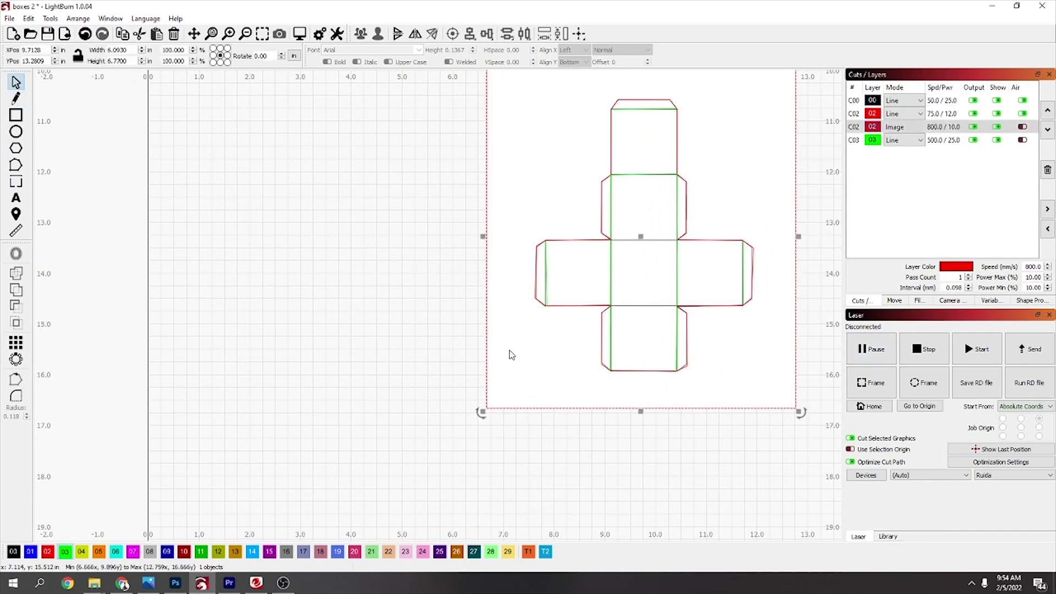
pyautogui.press('Delete')
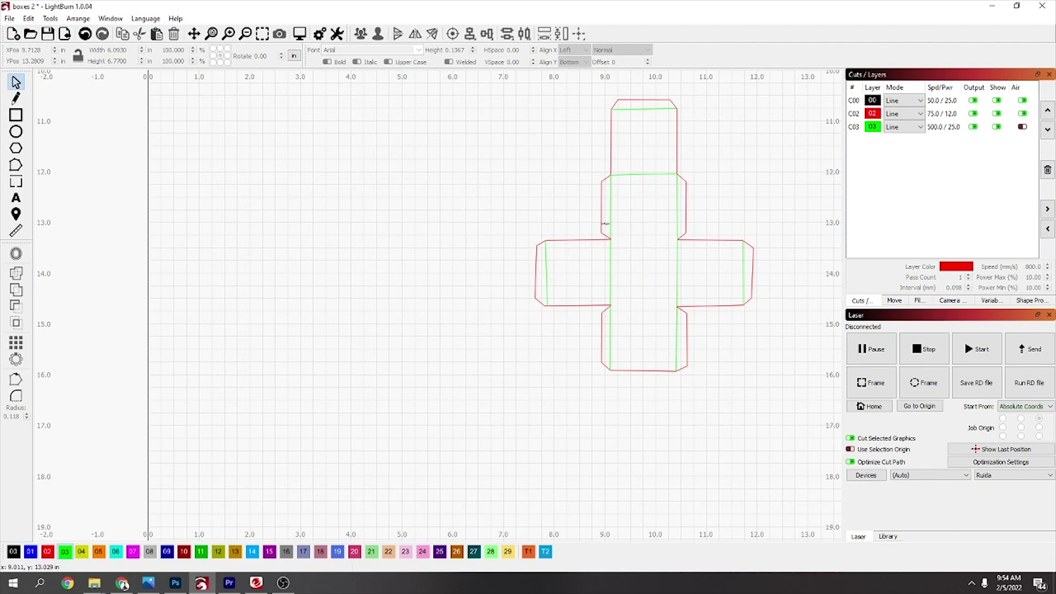
pyautogui.scroll(-3, 605, 224)
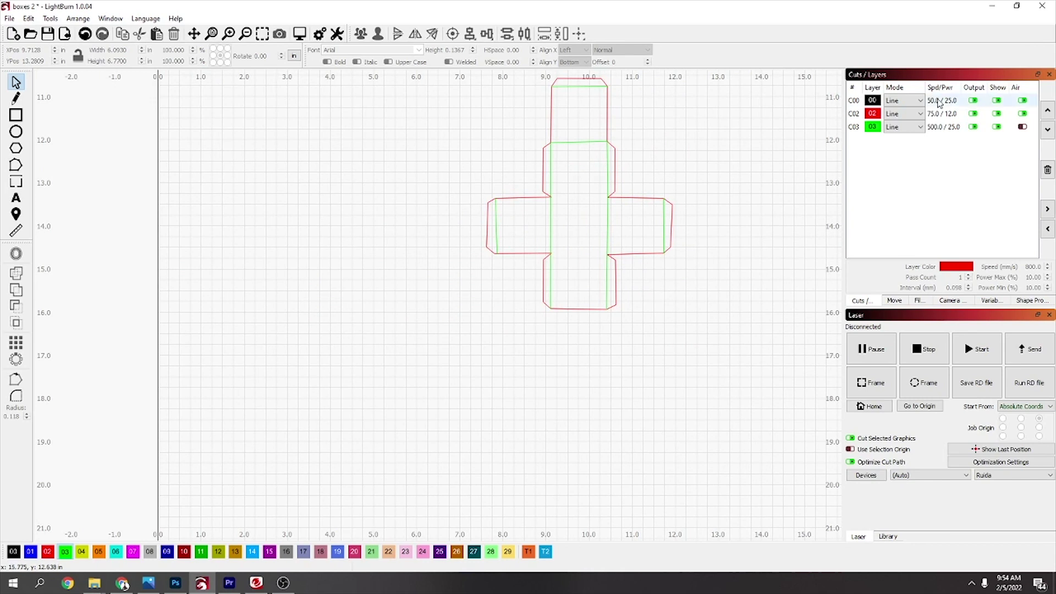
pyautogui.scroll(1, 677, 230)
pyautogui.scroll(-3, 682, 209)
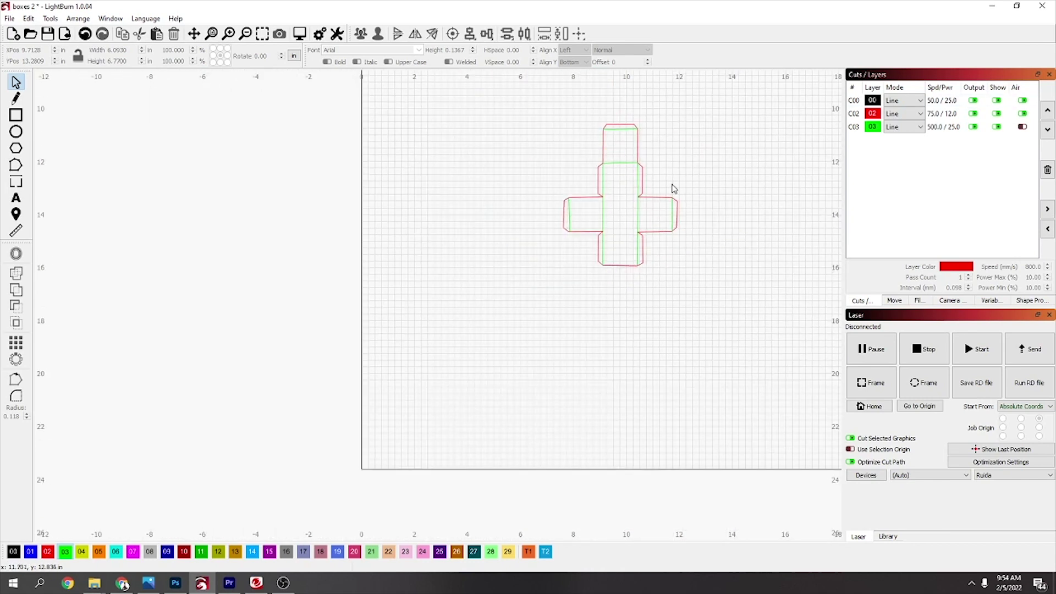